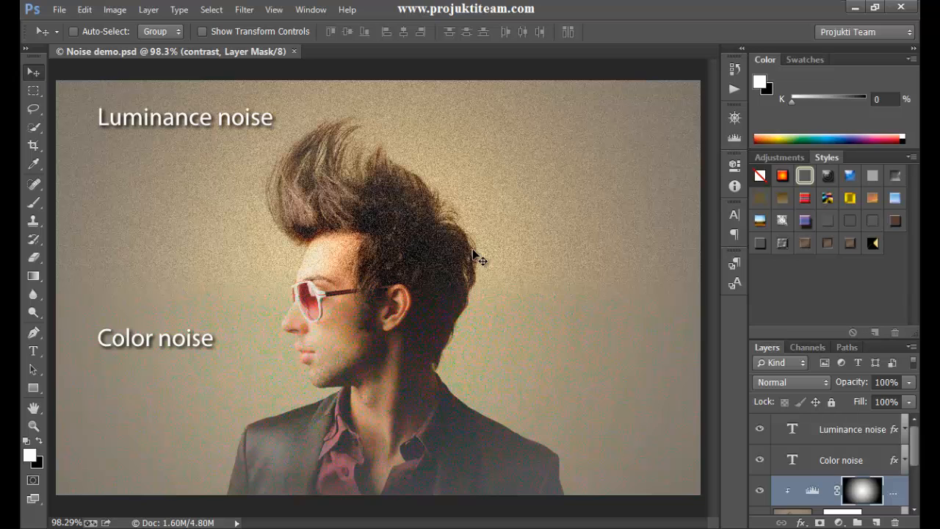
# Zoom in to 100% and 200% to inspect the image's noise, then fit the image back to the screen.
pyautogui.hotkey('ctrl', '1')
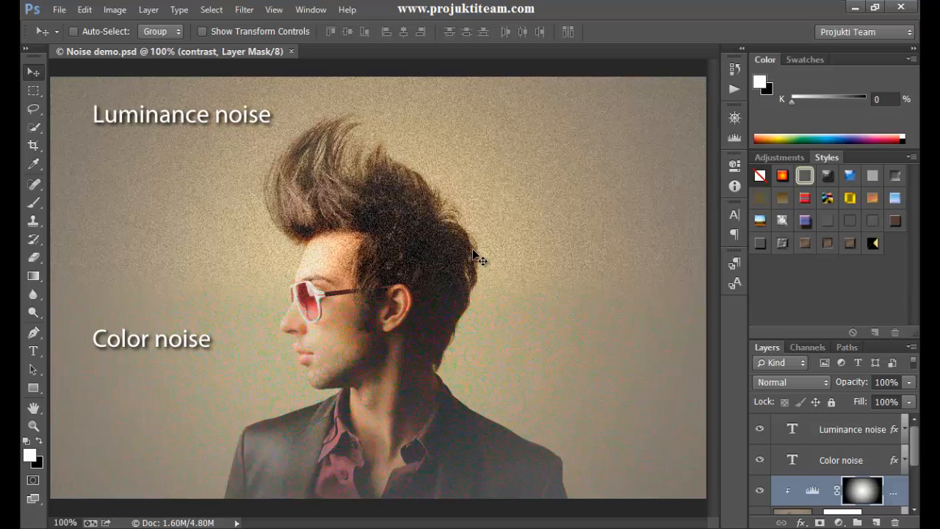
pyautogui.hotkey('ctrl', '+')
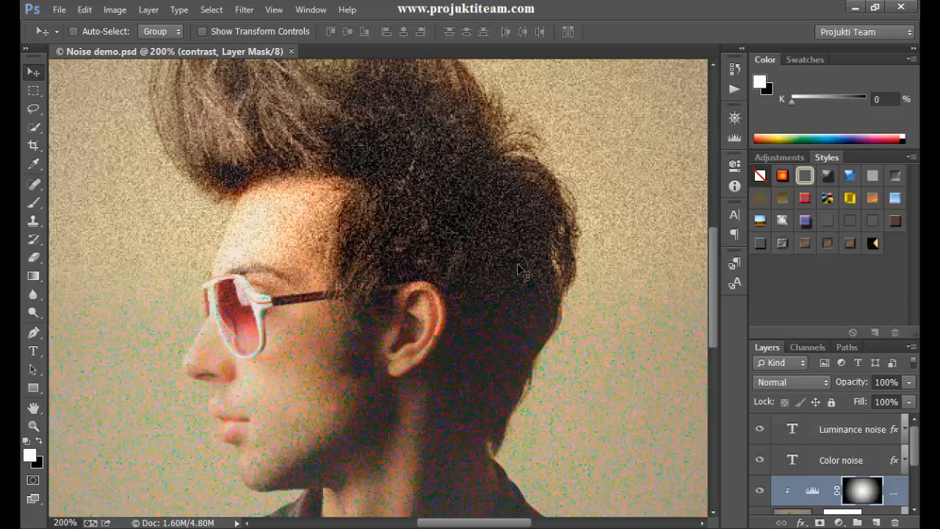
pyautogui.moveTo(237, 202); pyautogui.dragTo(472, 224)
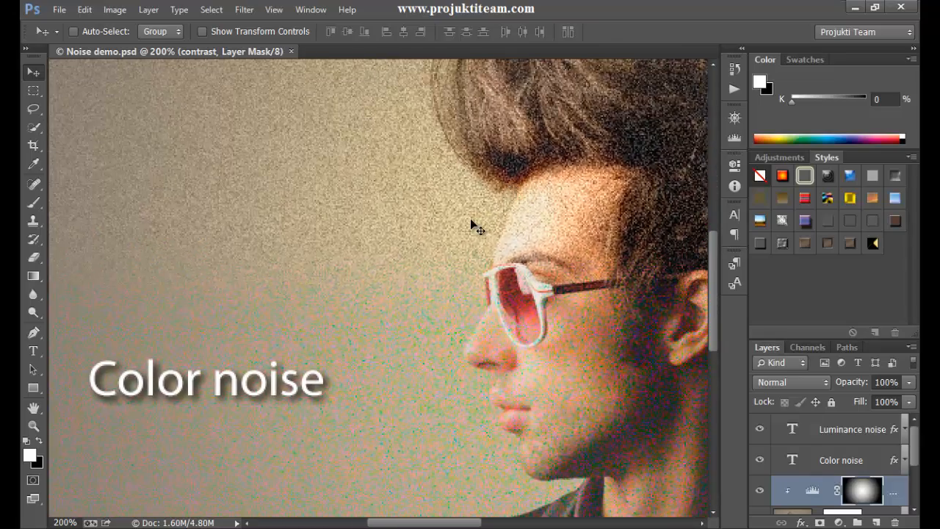
pyautogui.hotkey('ctrl', '0')
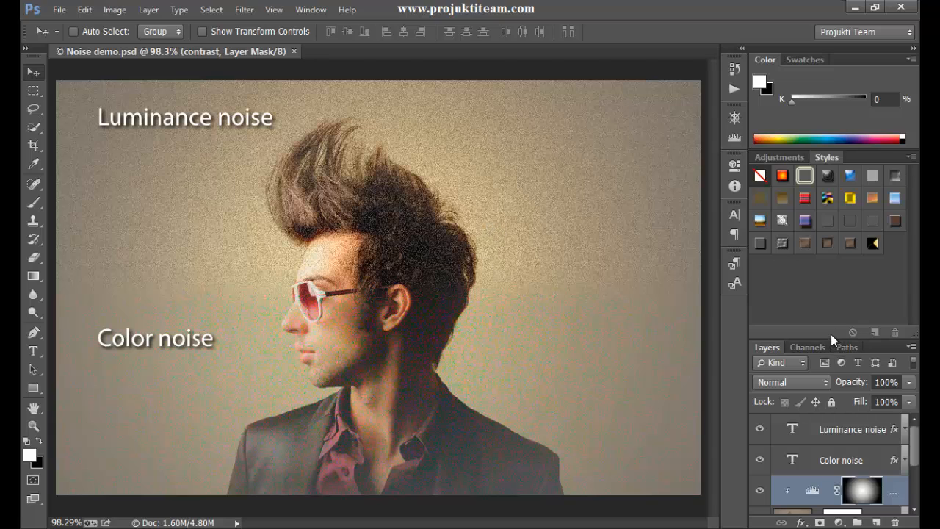
# Enlarge the Layers panel and hide the Luminance noise and Color noise text layers.
pyautogui.moveTo(844, 338); pyautogui.dragTo(853, 220)
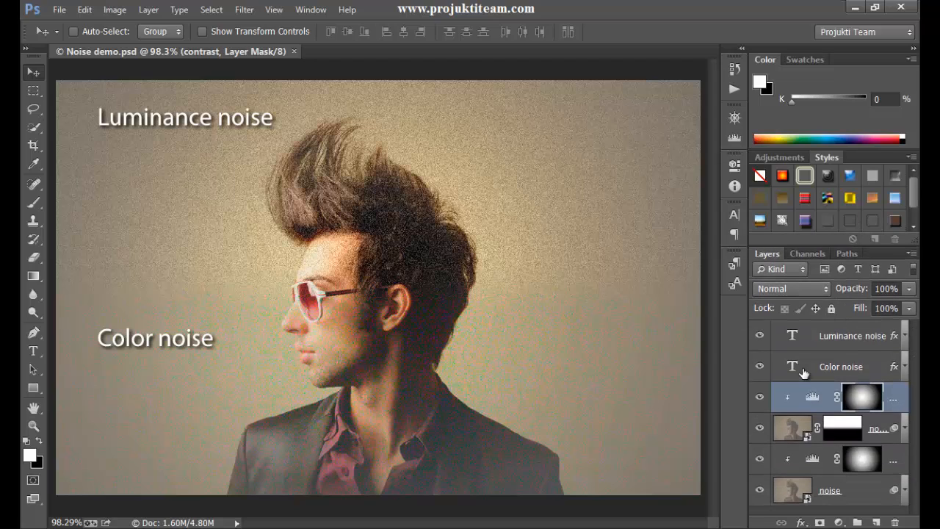
pyautogui.click(758, 336)
pyautogui.click(760, 366)
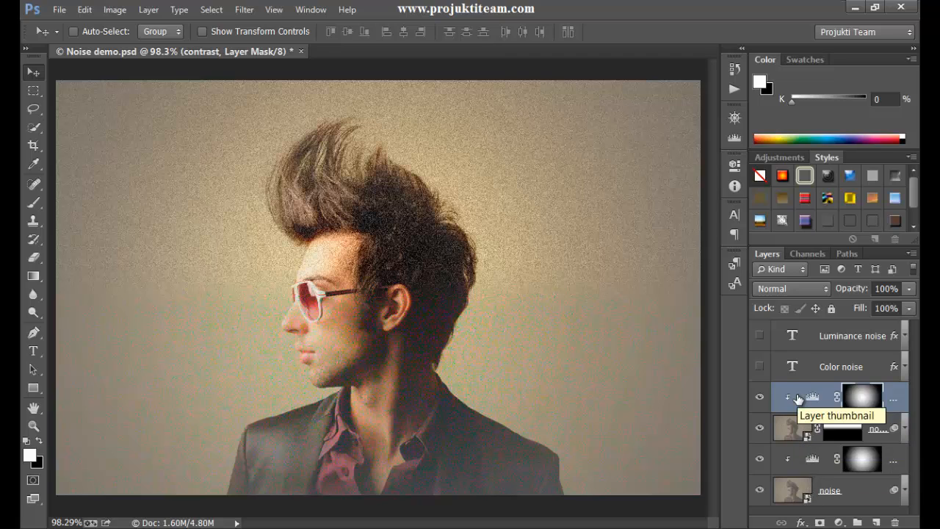
# Stamp all visible layers into a new merged layer above the adjustment layer.
pyautogui.moveTo(798, 398); pyautogui.dragTo(800, 400)
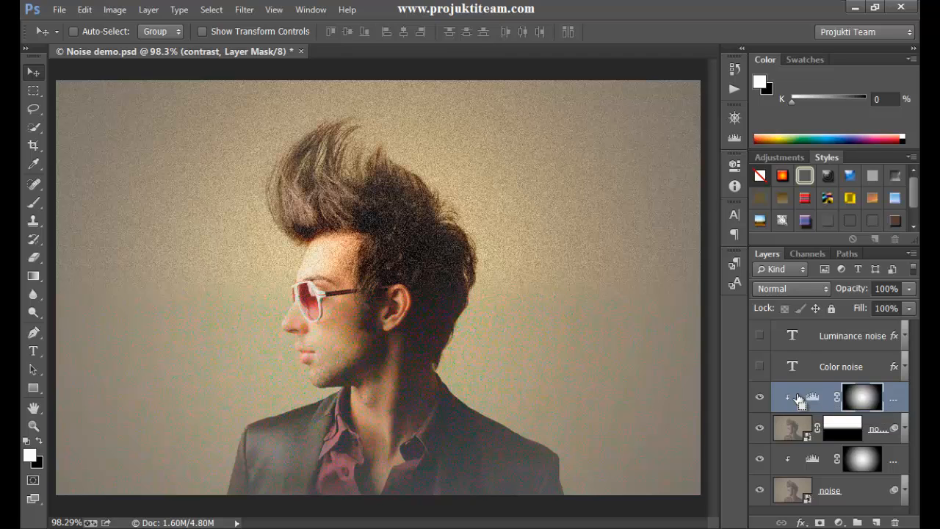
pyautogui.hotkey('ctrl', 'shift', 'alt', 'e')
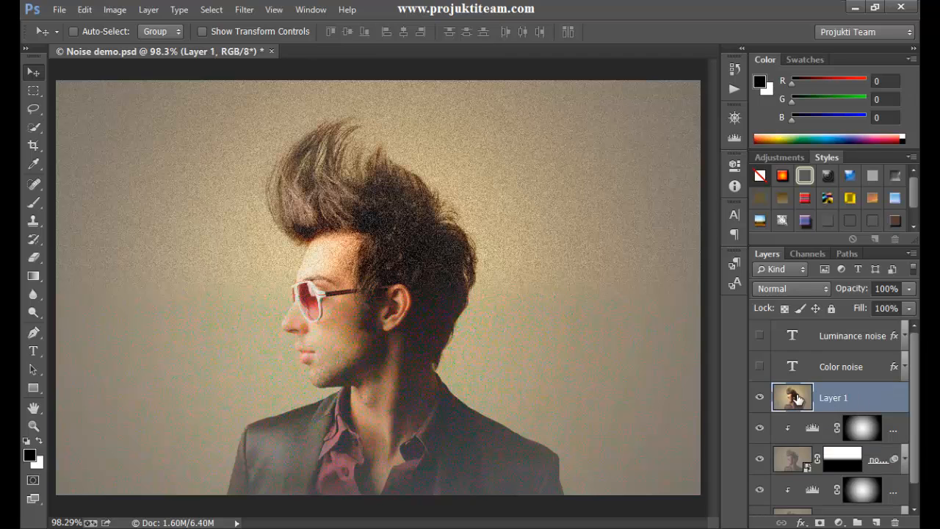
# Rename the merged layer as noise.
pyautogui.doubleClick(845, 397)
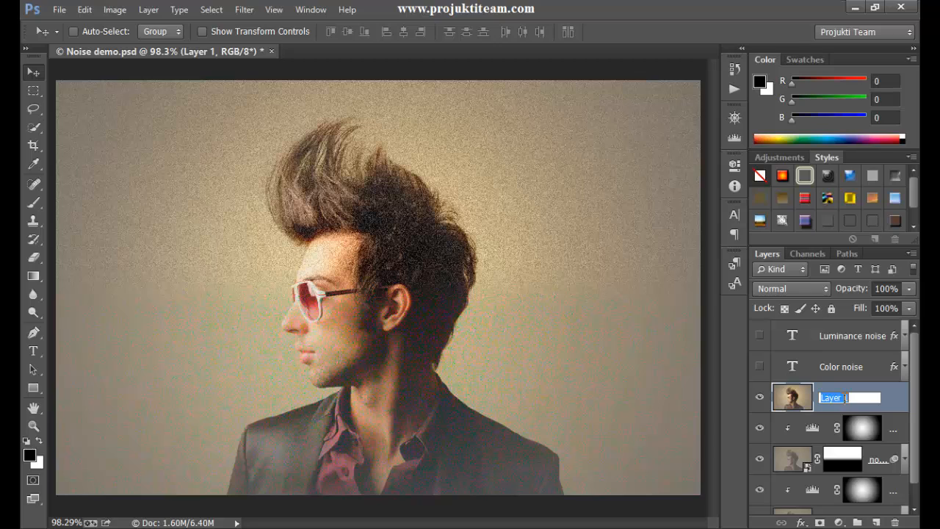
pyautogui.write('noise')
pyautogui.click(792, 427)
pyautogui.click(867, 398)
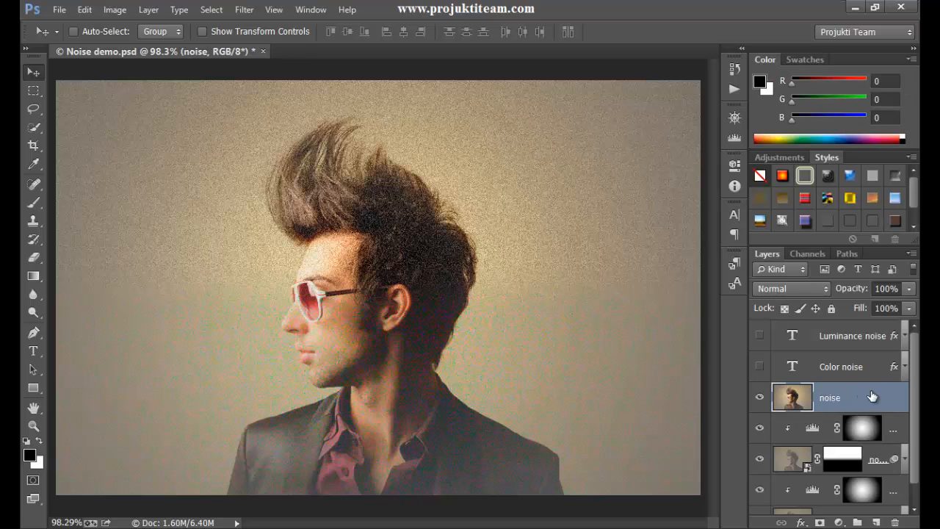
# Convert the noise layer to a Smart Object.
pyautogui.rightClick(876, 397)
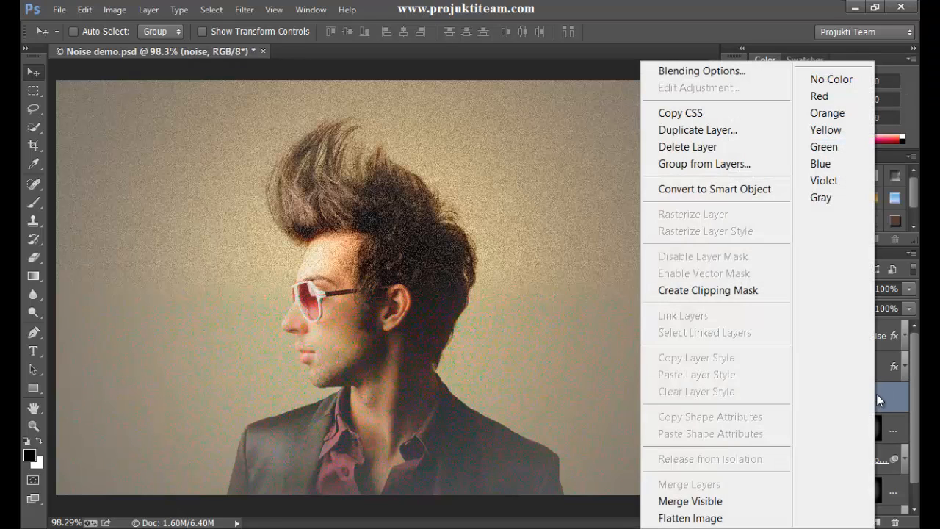
pyautogui.click(763, 189)
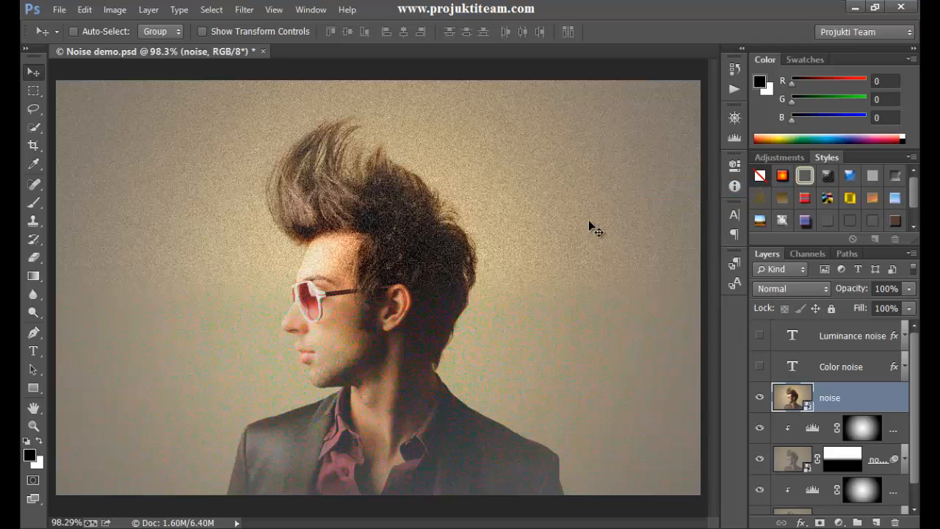
# Open the Reduce Noise filter for the noise layer.
pyautogui.click(244, 10)
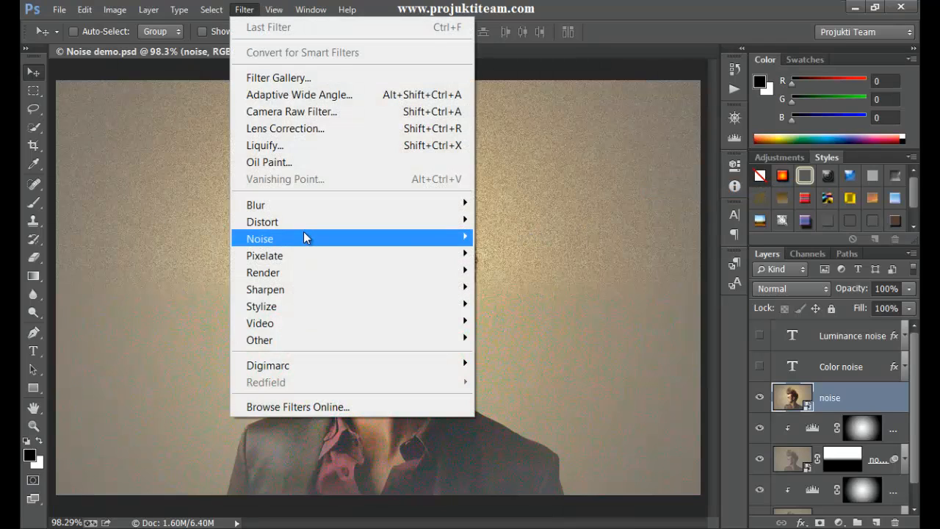
pyautogui.moveTo(330, 238)
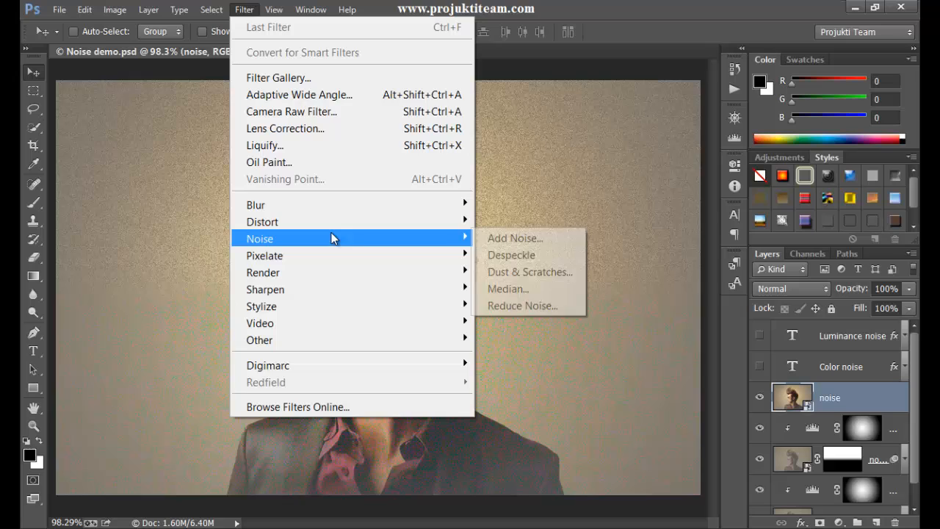
pyautogui.click(539, 306)
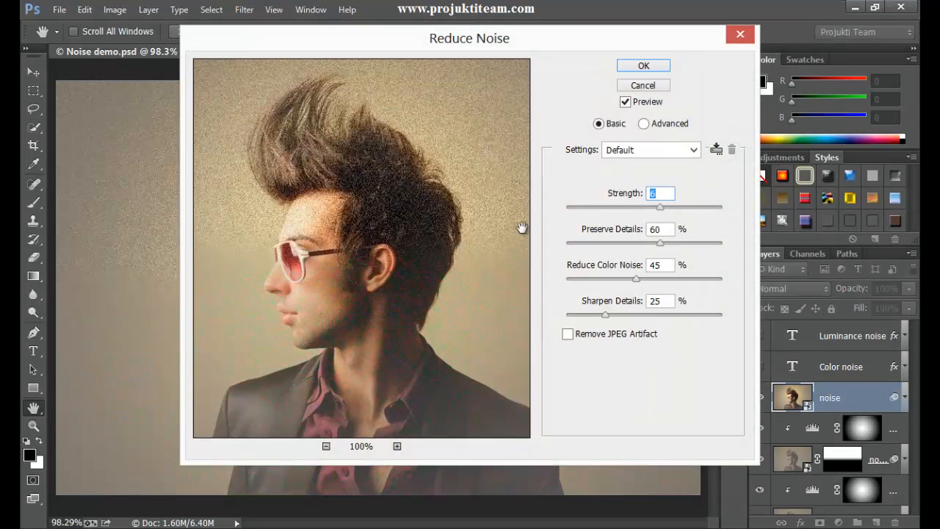
pyautogui.moveTo(522, 37); pyautogui.dragTo(505, 59)
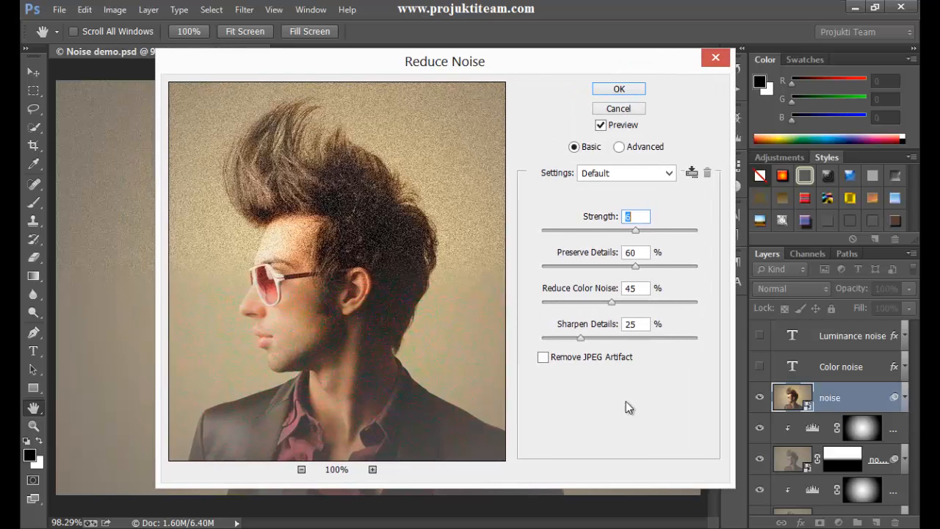
# Zoom the filter preview to 200%, set Sharpen Details to 0% and raise Strength to 10.
pyautogui.click(373, 470)
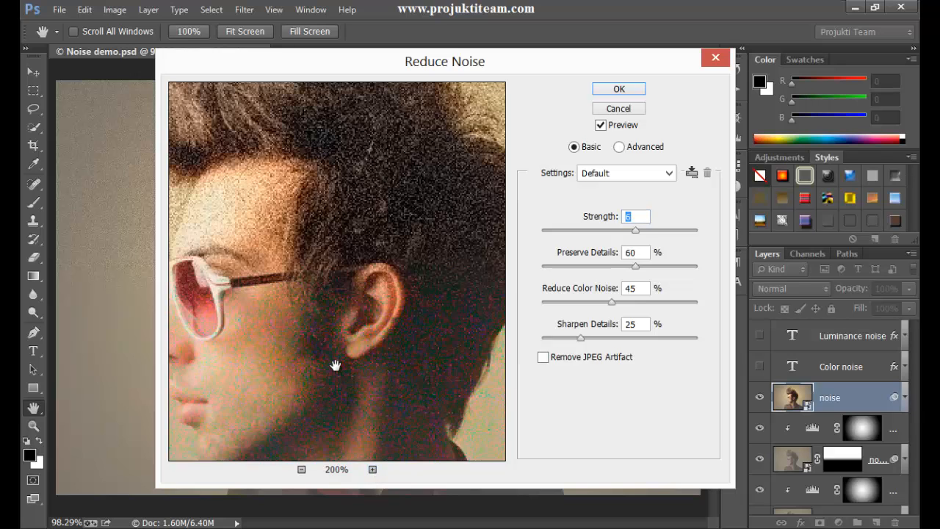
pyautogui.moveTo(335, 365); pyautogui.dragTo(351, 223)
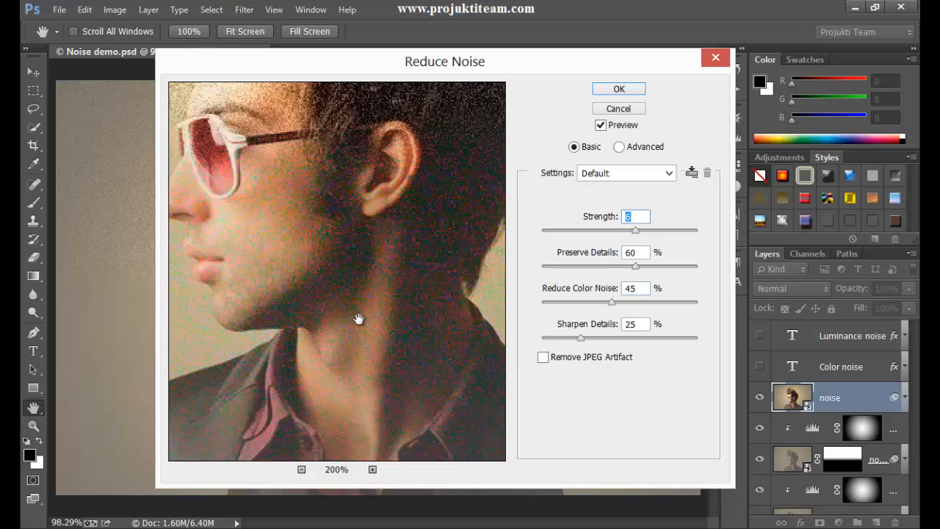
pyautogui.moveTo(346, 172); pyautogui.dragTo(341, 272)
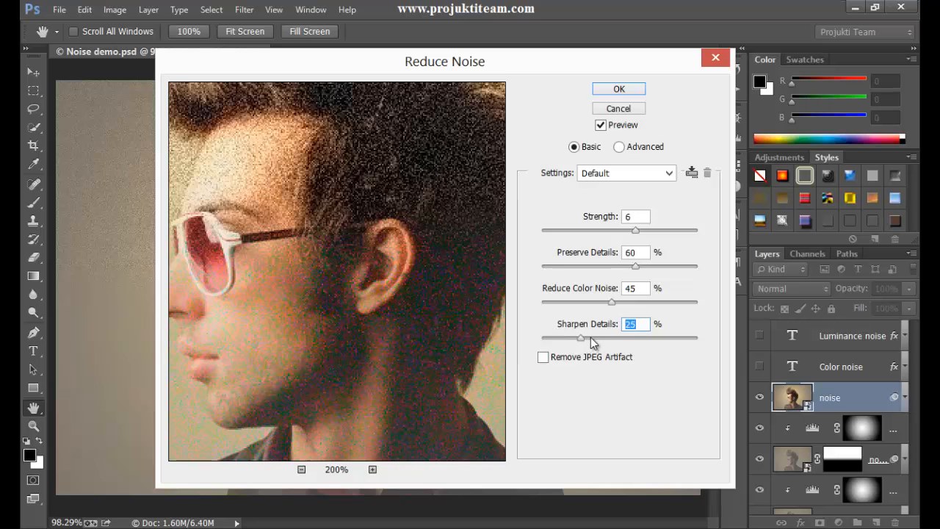
pyautogui.moveTo(584, 342); pyautogui.dragTo(536, 341)
pyautogui.moveTo(636, 231); pyautogui.dragTo(708, 235)
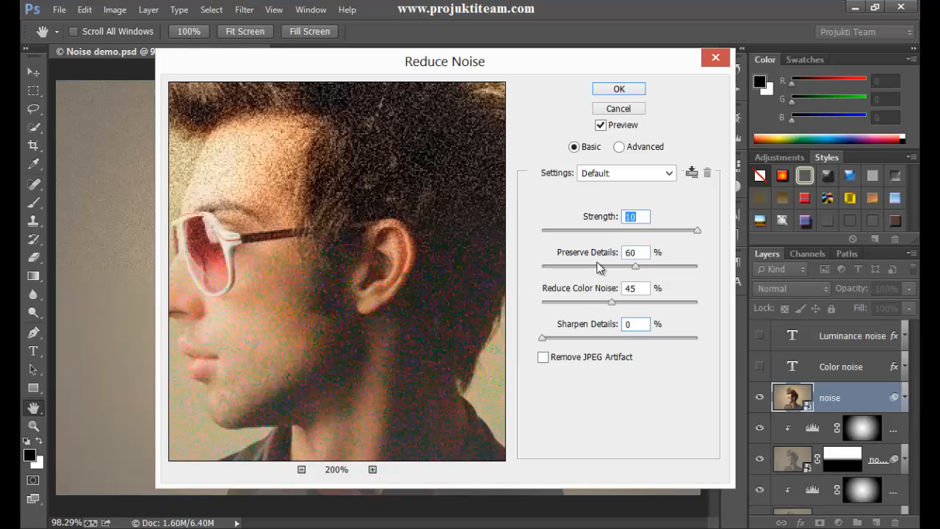
# Lower the Preserve Details value to 31%.
pyautogui.doubleClick(630, 253)
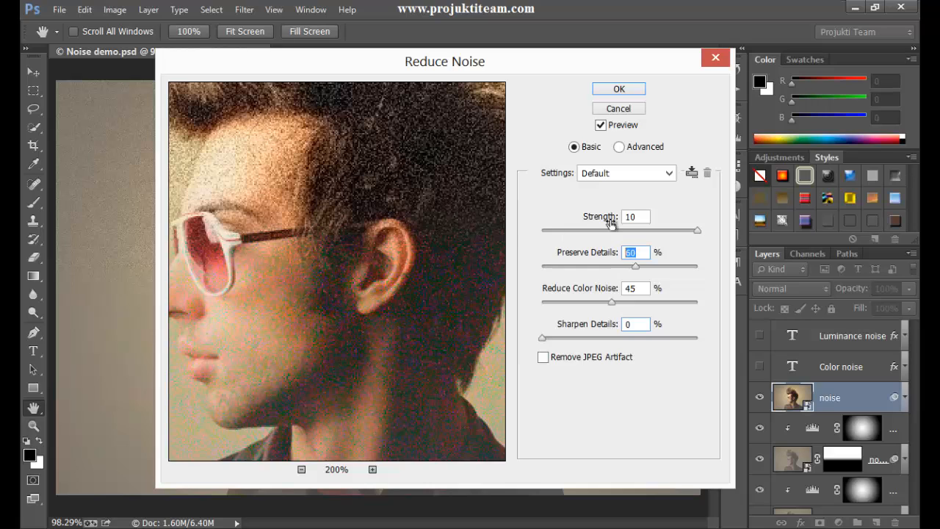
pyautogui.click(644, 216)
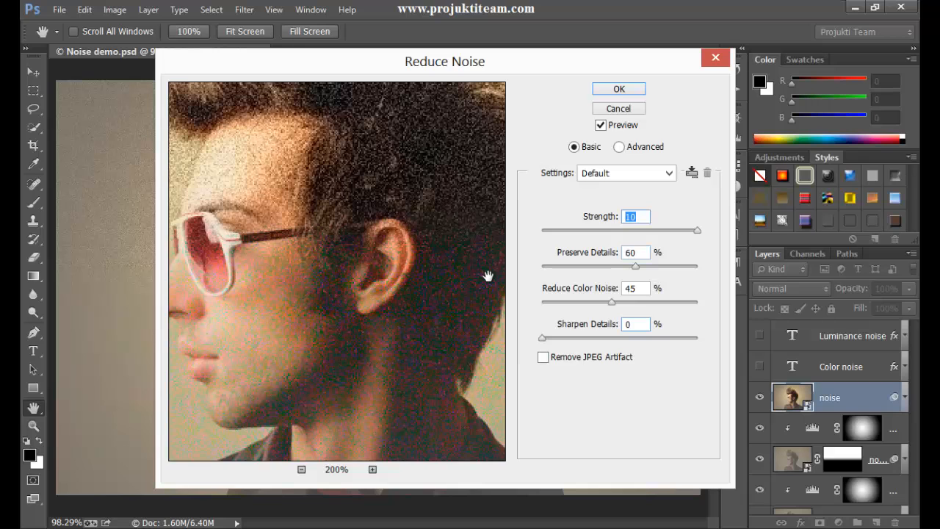
pyautogui.moveTo(636, 268); pyautogui.dragTo(619, 270)
pyautogui.moveTo(307, 179); pyautogui.dragTo(443, 363)
pyautogui.moveTo(205, 204); pyautogui.dragTo(380, 340)
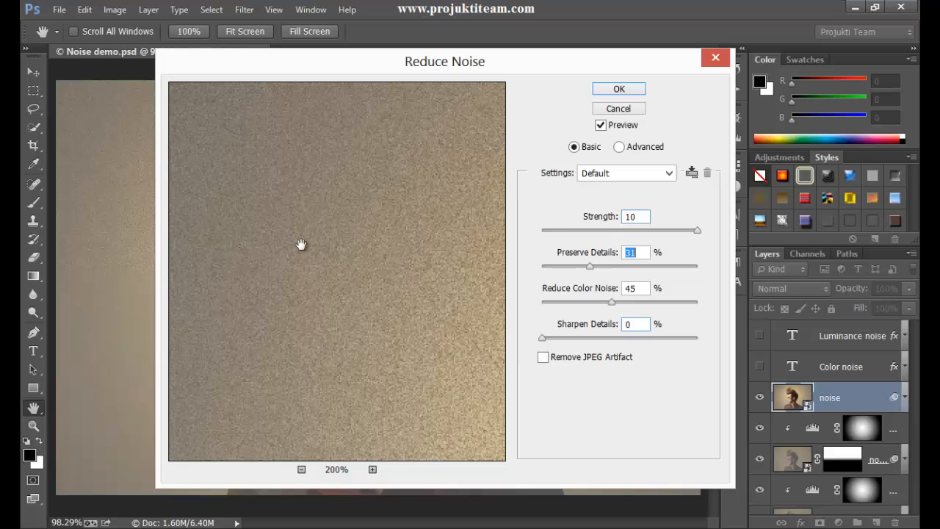
# Set Reduce Color Noise to 0%.
pyautogui.moveTo(300, 245); pyautogui.dragTo(401, 257)
pyautogui.moveTo(415, 309); pyautogui.dragTo(184, 289)
pyautogui.moveTo(382, 317); pyautogui.dragTo(372, 235)
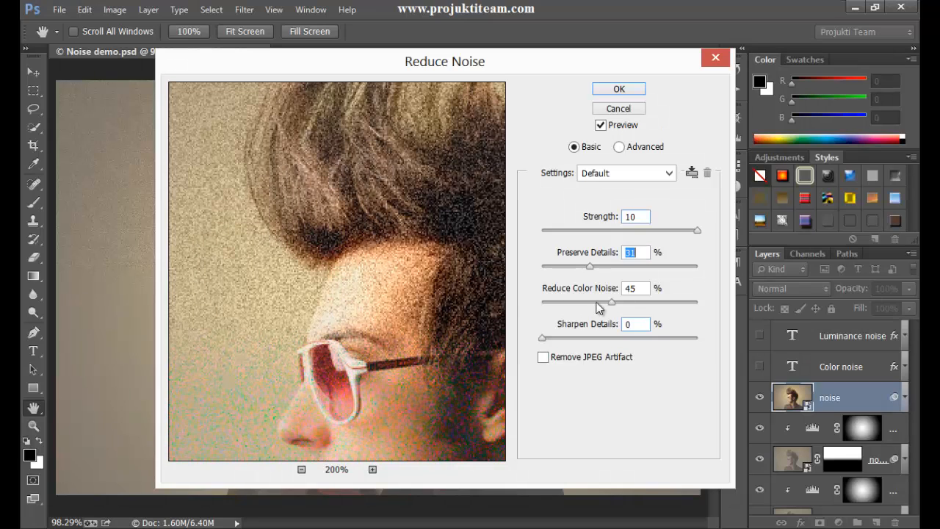
pyautogui.moveTo(616, 308); pyautogui.dragTo(516, 319)
# Lower Preserve Details to 10% while comparing the preview on the background and face.
pyautogui.moveTo(281, 235); pyautogui.dragTo(444, 384)
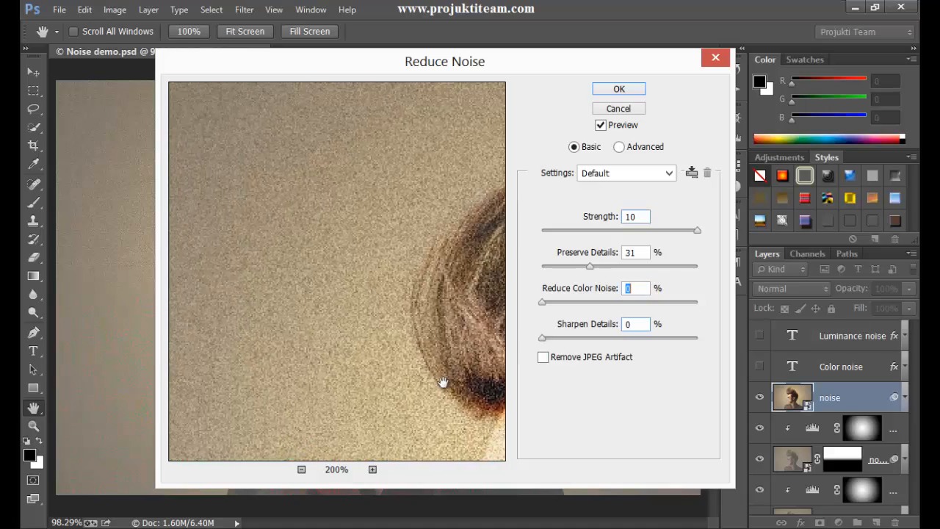
pyautogui.moveTo(226, 182); pyautogui.dragTo(150, 104)
pyautogui.moveTo(452, 288); pyautogui.dragTo(249, 170)
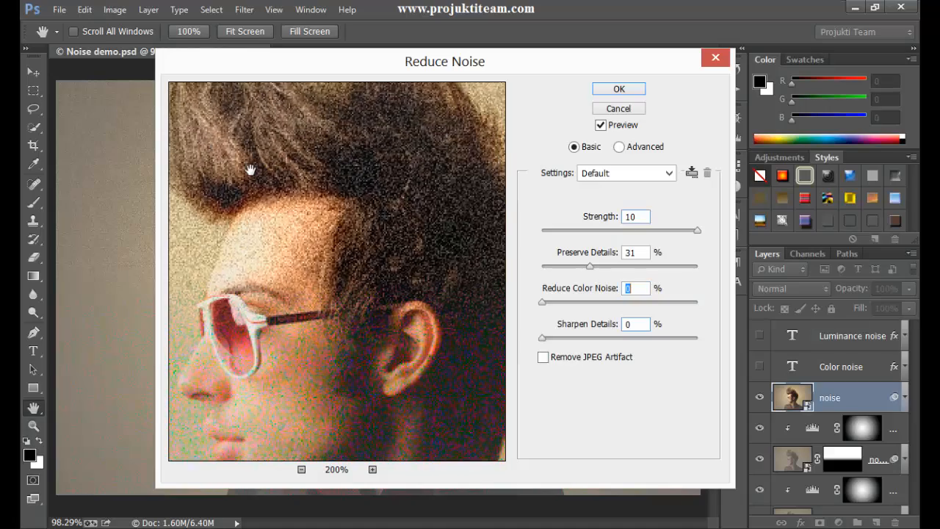
pyautogui.moveTo(376, 267); pyautogui.dragTo(464, 390)
pyautogui.moveTo(310, 293); pyautogui.dragTo(419, 340)
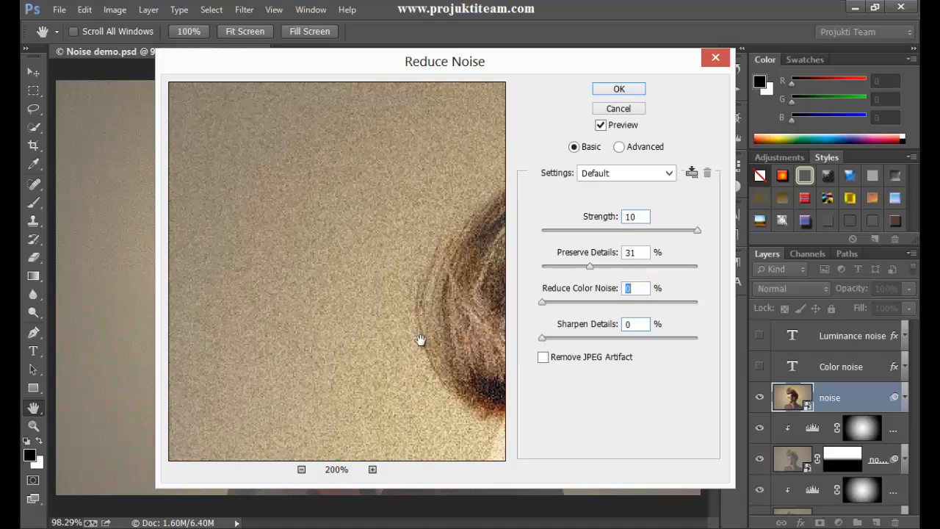
pyautogui.moveTo(306, 262); pyautogui.dragTo(411, 330)
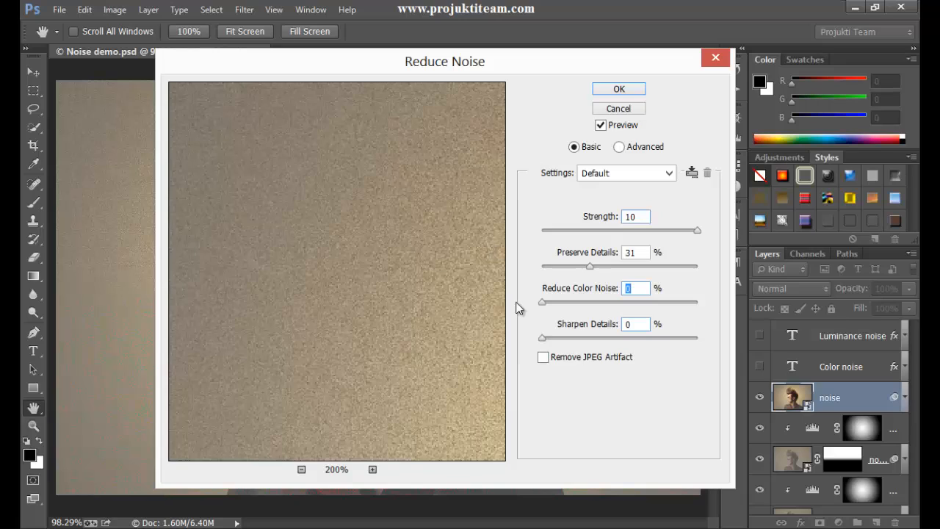
pyautogui.moveTo(593, 268); pyautogui.dragTo(558, 275)
pyautogui.click(360, 306)
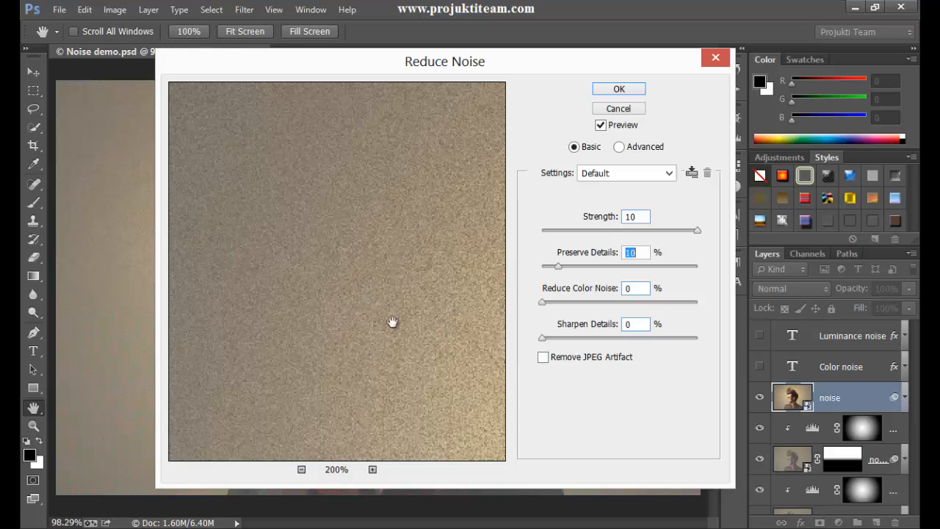
# Save the current Reduce Noise settings as a new filter preset named luminance noise.
pyautogui.moveTo(308, 240); pyautogui.dragTo(297, 94)
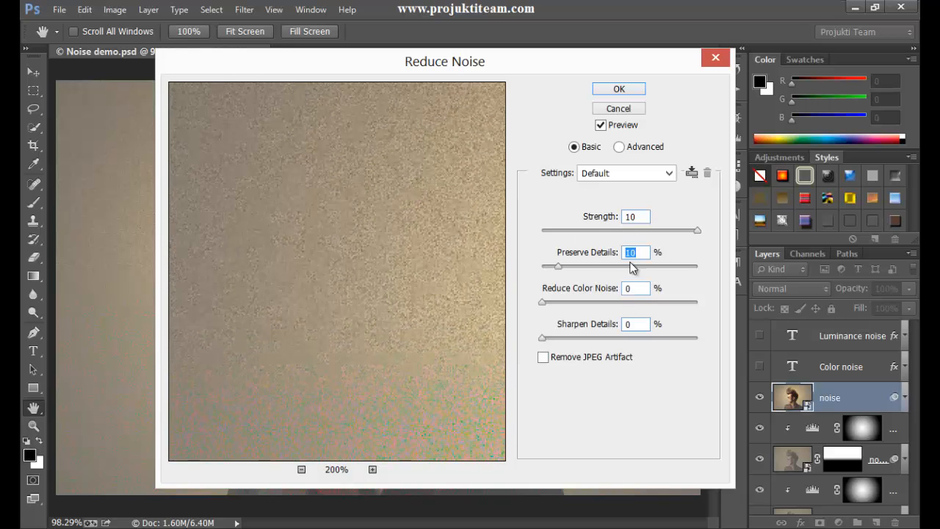
pyautogui.moveTo(445, 327); pyautogui.dragTo(291, 303)
pyautogui.moveTo(414, 259); pyautogui.dragTo(369, 412)
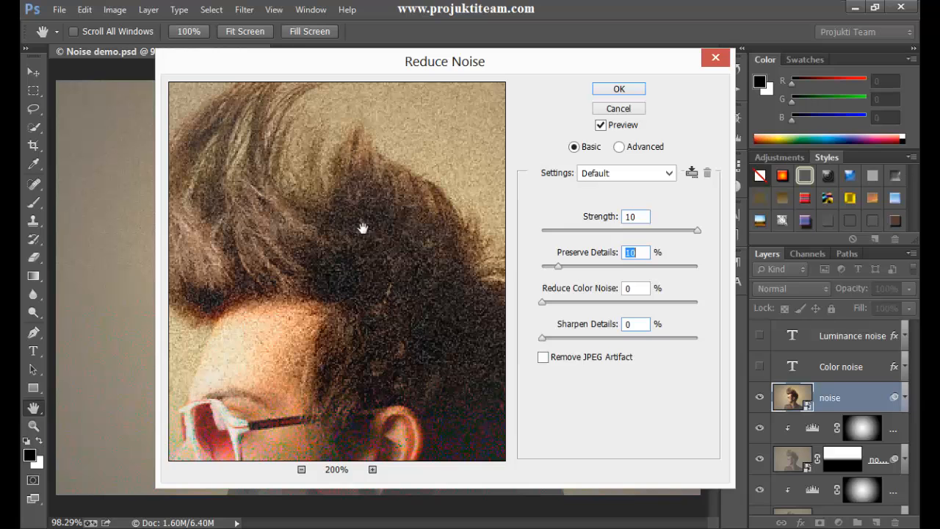
pyautogui.moveTo(348, 331); pyautogui.dragTo(360, 235)
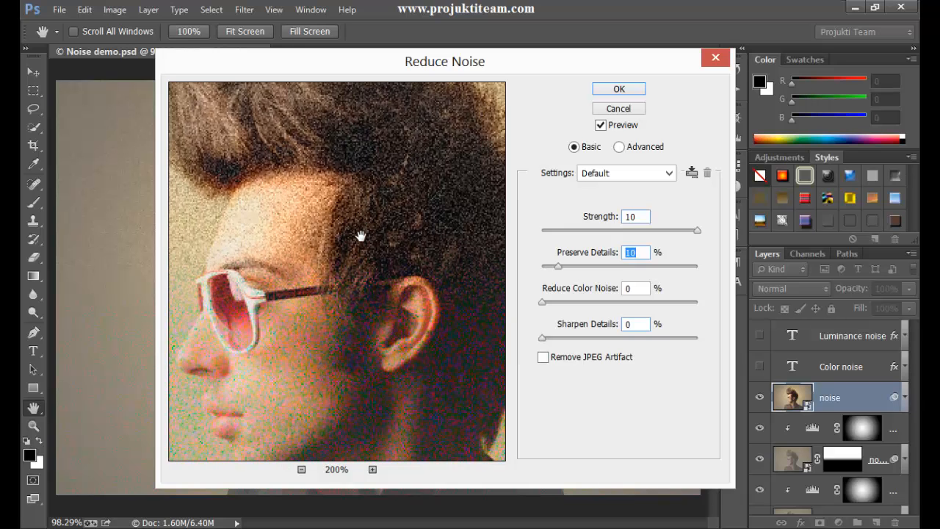
pyautogui.moveTo(377, 164); pyautogui.dragTo(360, 307)
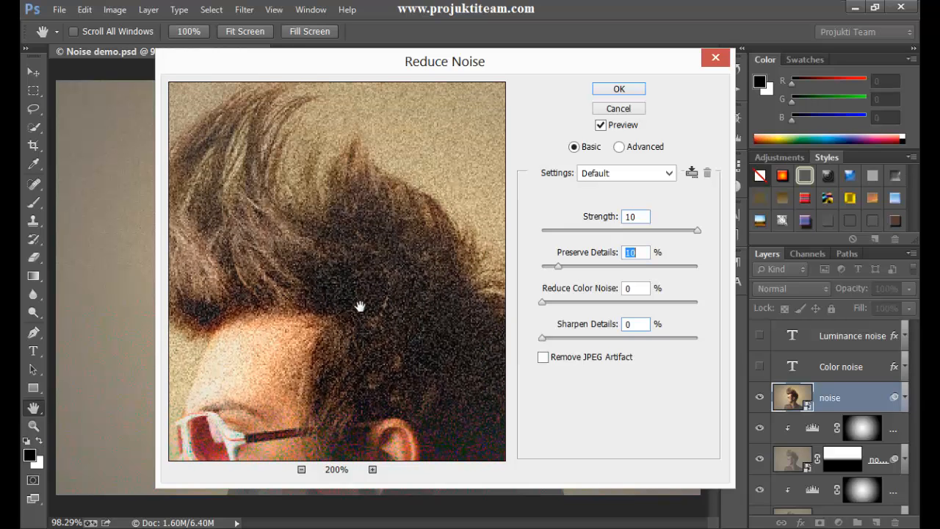
pyautogui.click(672, 174)
pyautogui.click(673, 174)
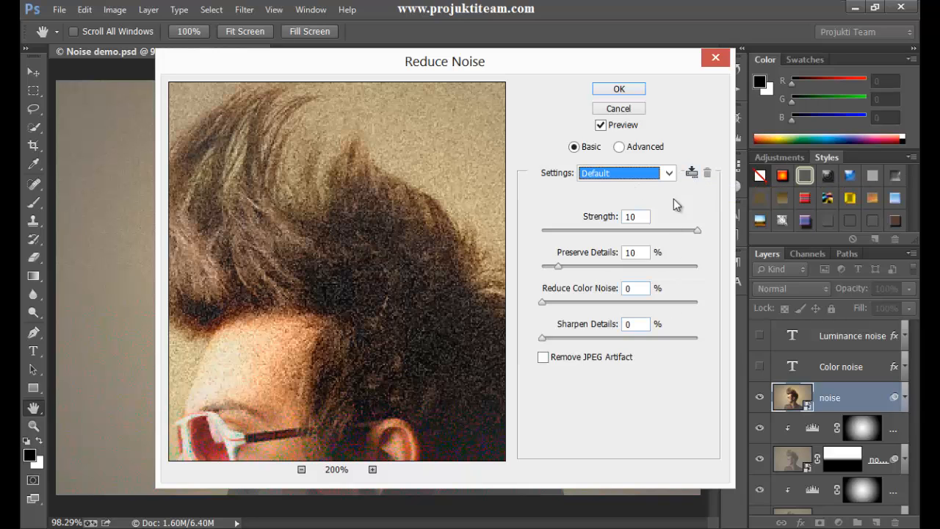
pyautogui.click(692, 176)
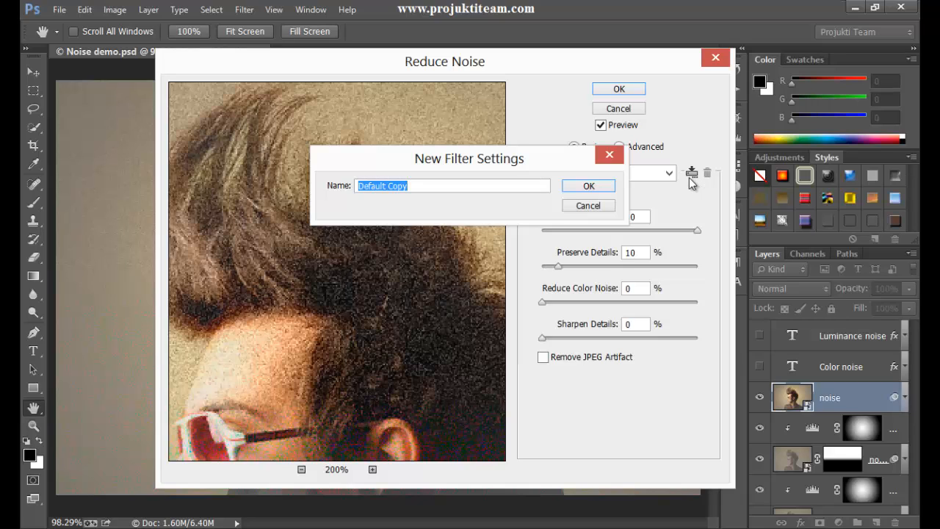
pyautogui.press('BackSpace')
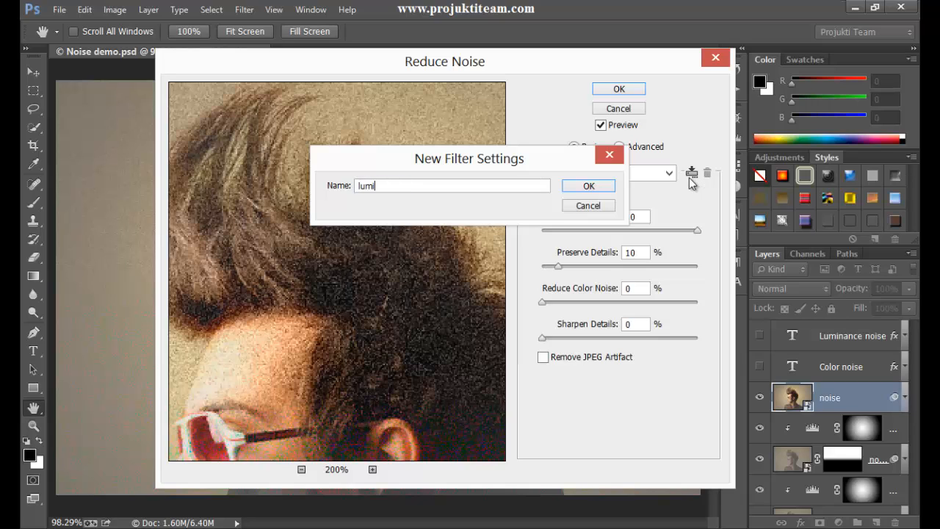
pyautogui.write('luminance noise')
pyautogui.click(589, 186)
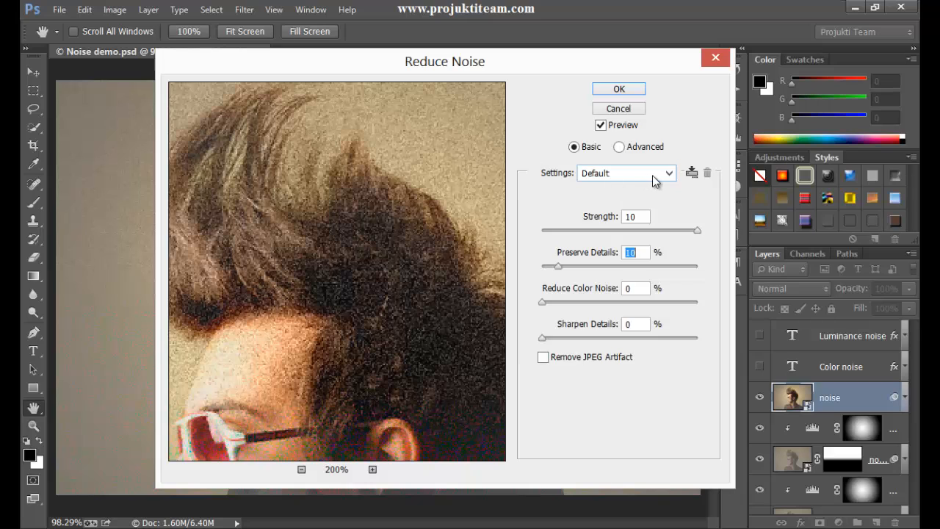
# Select the luminance noise preset and apply the Reduce Noise filter to the layer.
pyautogui.click(652, 174)
pyautogui.click(645, 216)
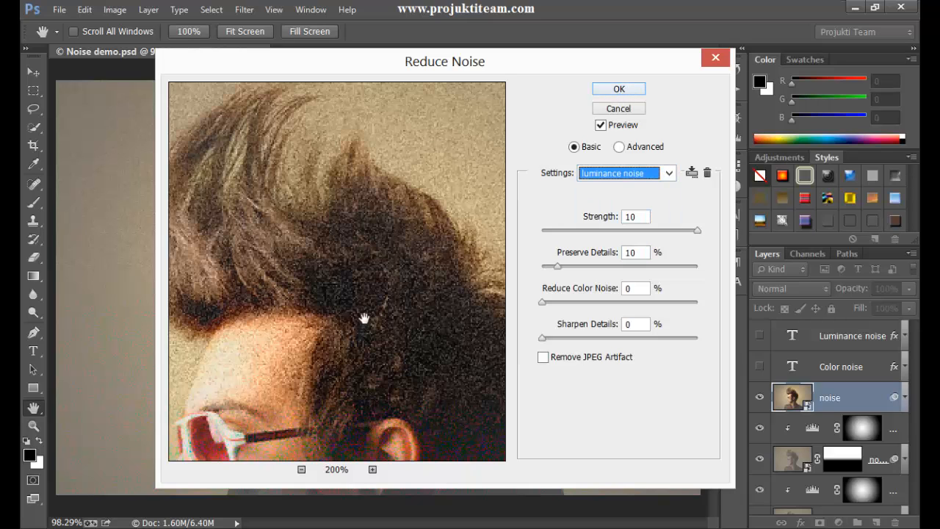
pyautogui.moveTo(363, 319); pyautogui.dragTo(353, 230)
pyautogui.click(669, 173)
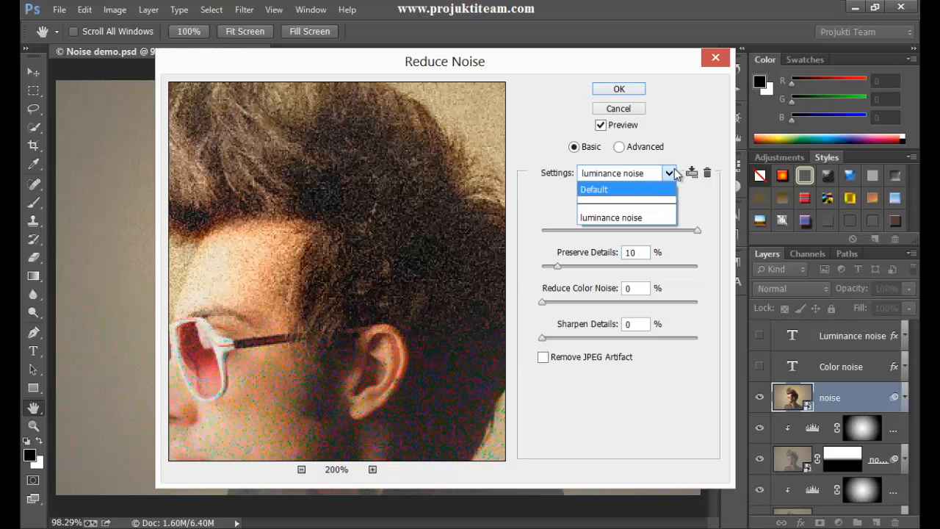
pyautogui.click(669, 176)
pyautogui.click(341, 187)
pyautogui.moveTo(294, 153); pyautogui.dragTo(392, 297)
pyautogui.moveTo(252, 196); pyautogui.dragTo(267, 144)
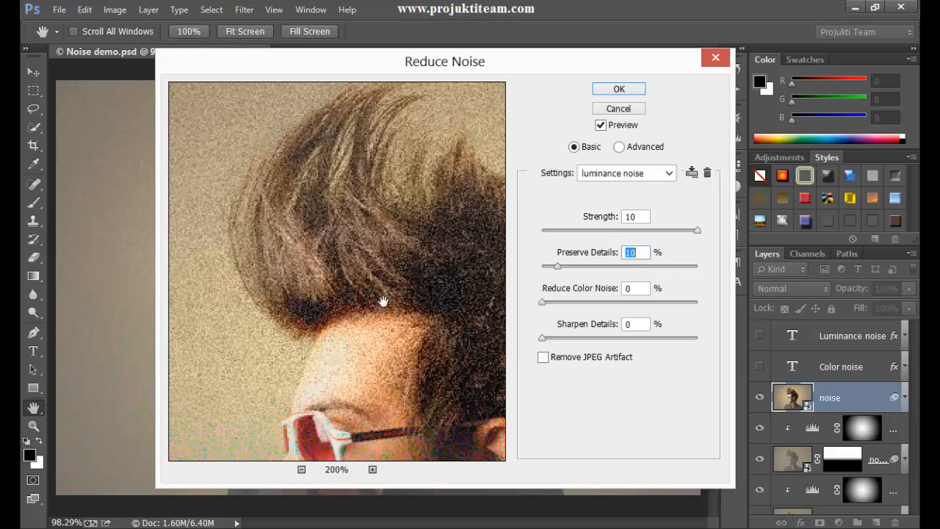
pyautogui.moveTo(371, 290); pyautogui.dragTo(277, 188)
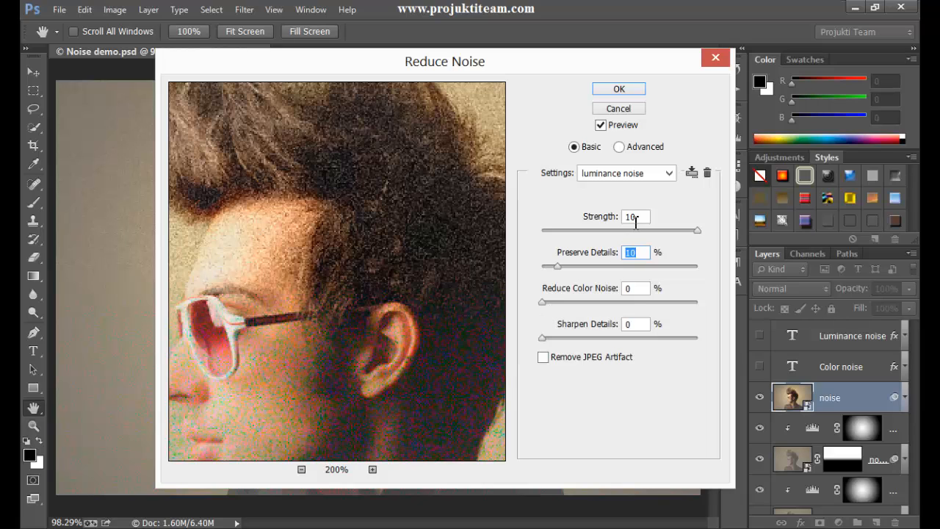
pyautogui.click(619, 89)
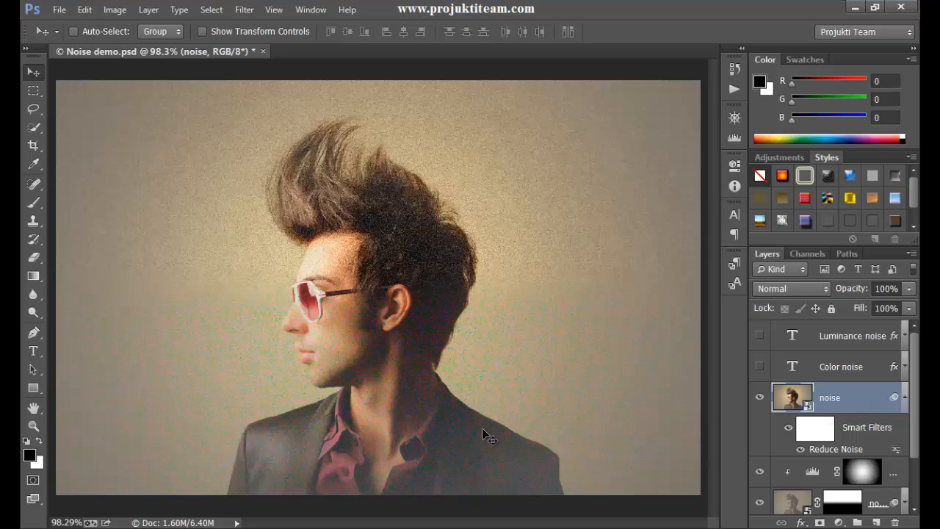
# Delete the smart filter mask of the Reduce Noise filter on the noise layer.
pyautogui.click(815, 430)
pyautogui.rightClick(822, 433)
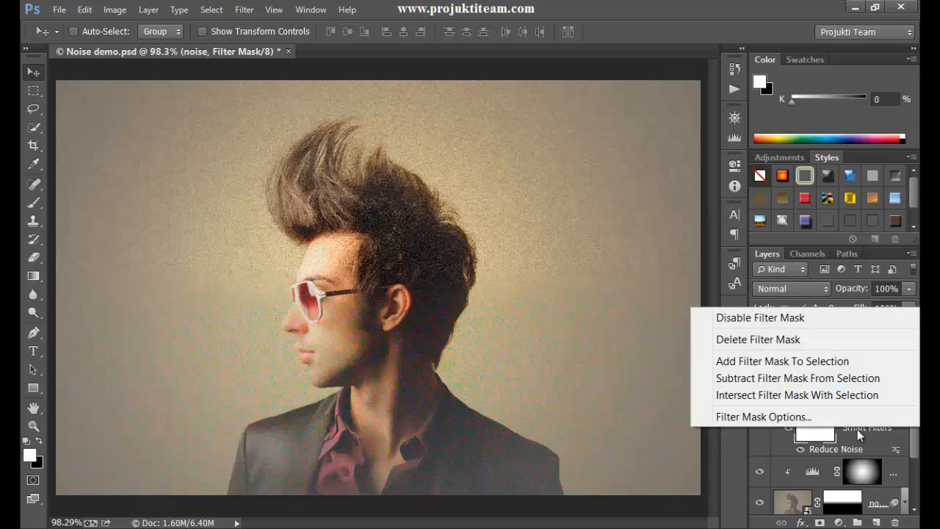
pyautogui.click(814, 340)
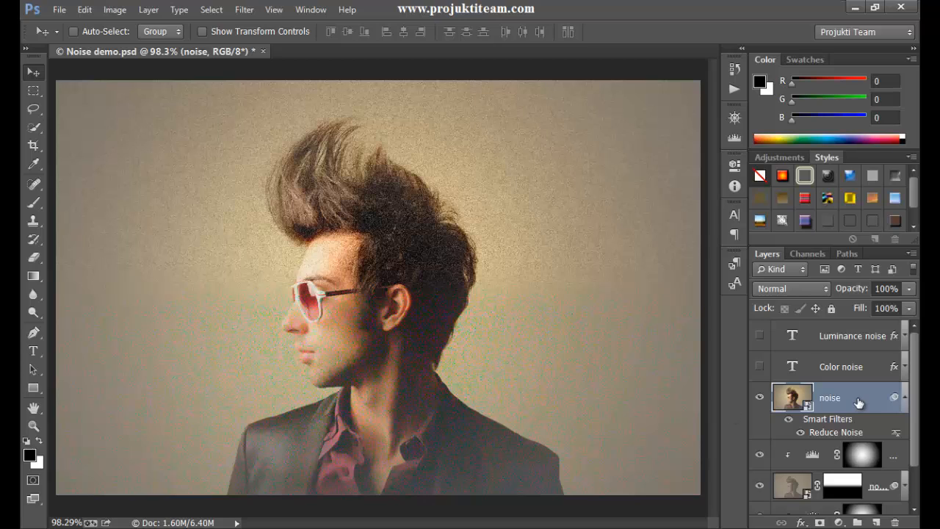
# Duplicate the noise layer and hide the visibility of the copy.
pyautogui.hotkey('ctrl', 'j')
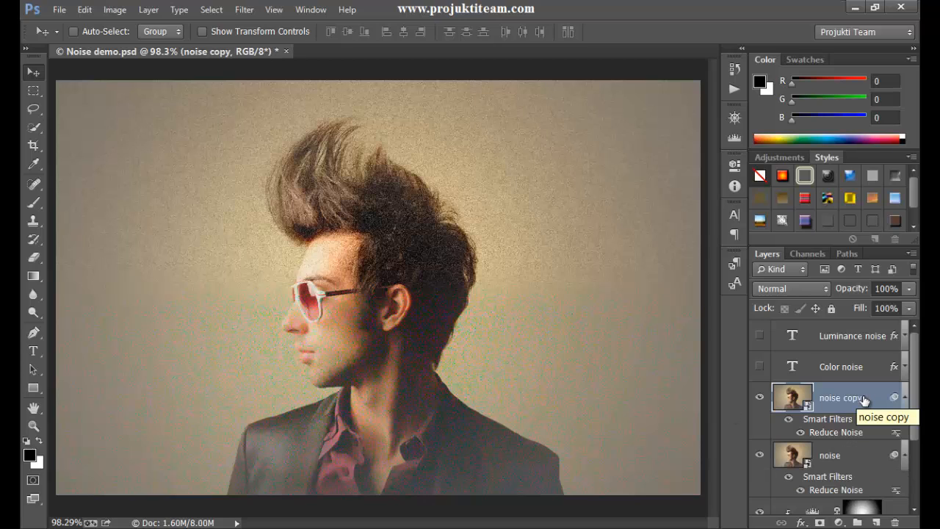
pyautogui.click(759, 398)
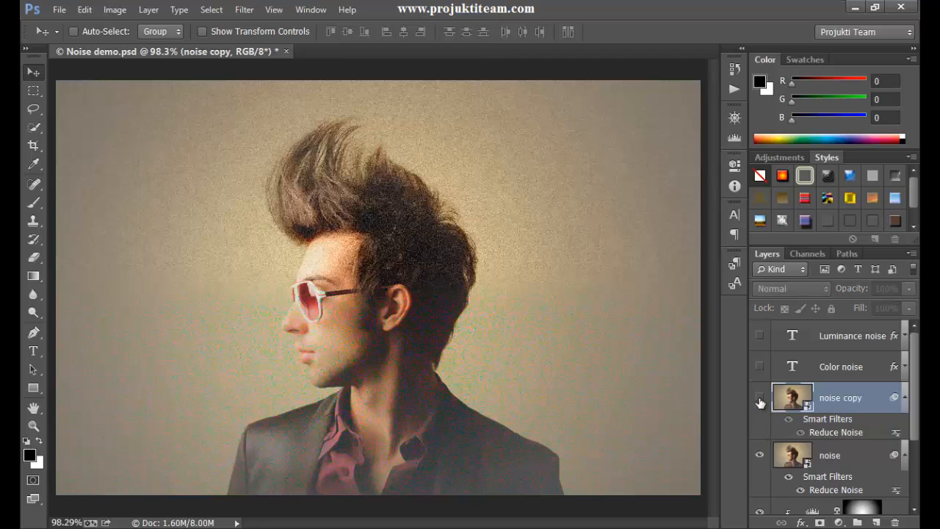
# Rename the original noise layer to color noise.
pyautogui.doubleClick(831, 455)
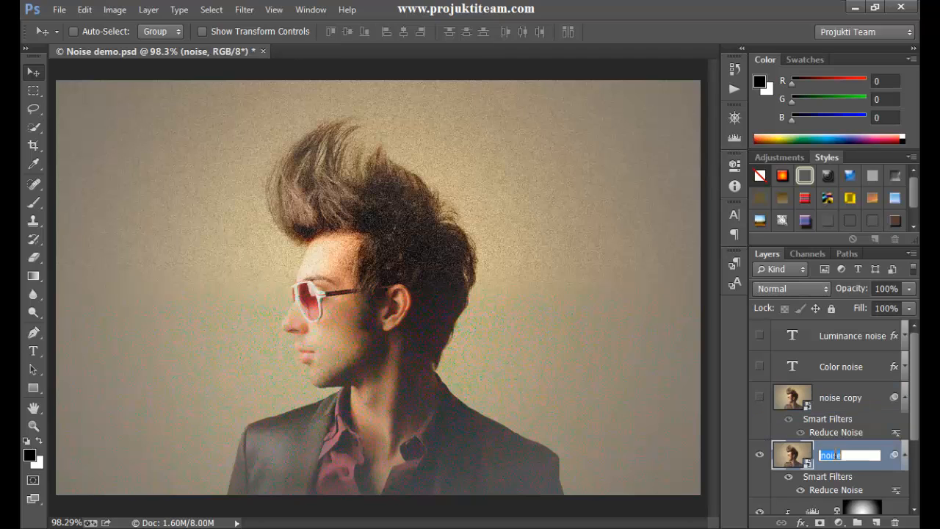
pyautogui.write('color noise')
pyautogui.press('Return')
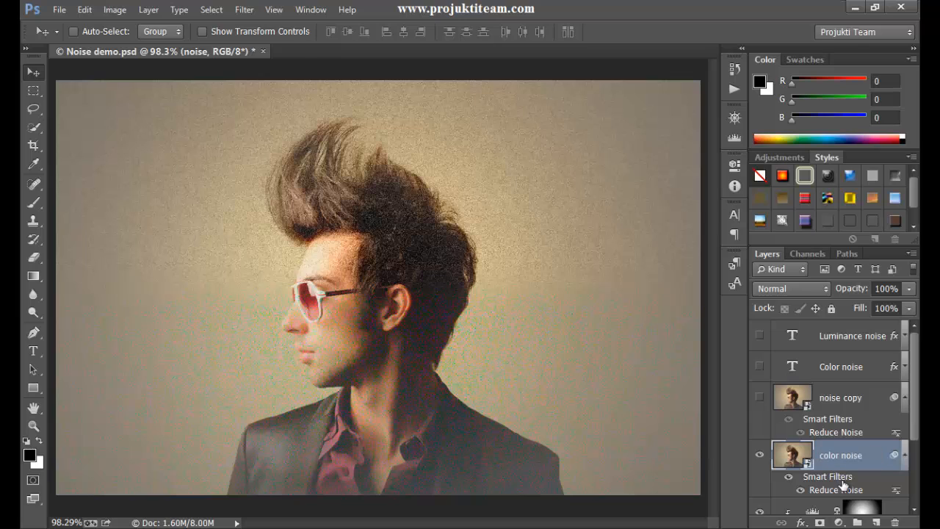
# Reopen the Reduce Noise smart filter on the color noise layer and set Strength to 0.
pyautogui.moveTo(915, 417); pyautogui.dragTo(915, 445)
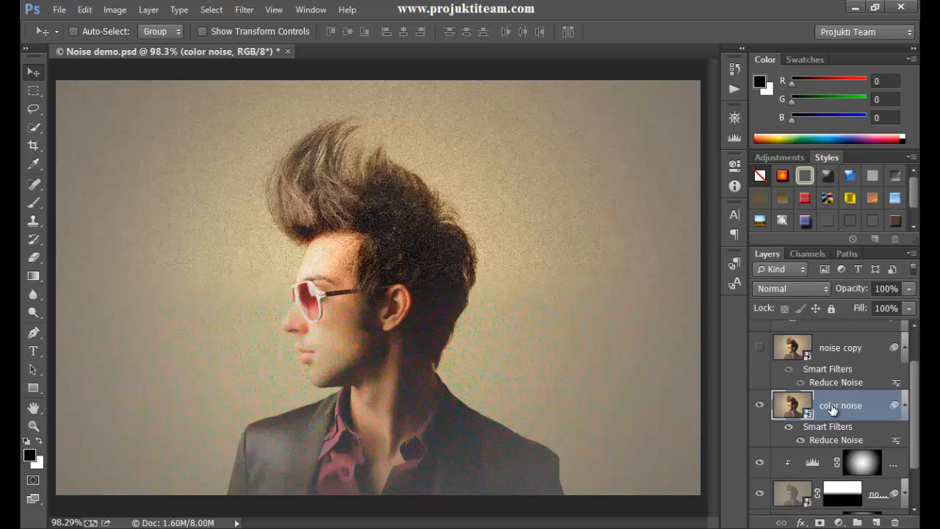
pyautogui.doubleClick(832, 440)
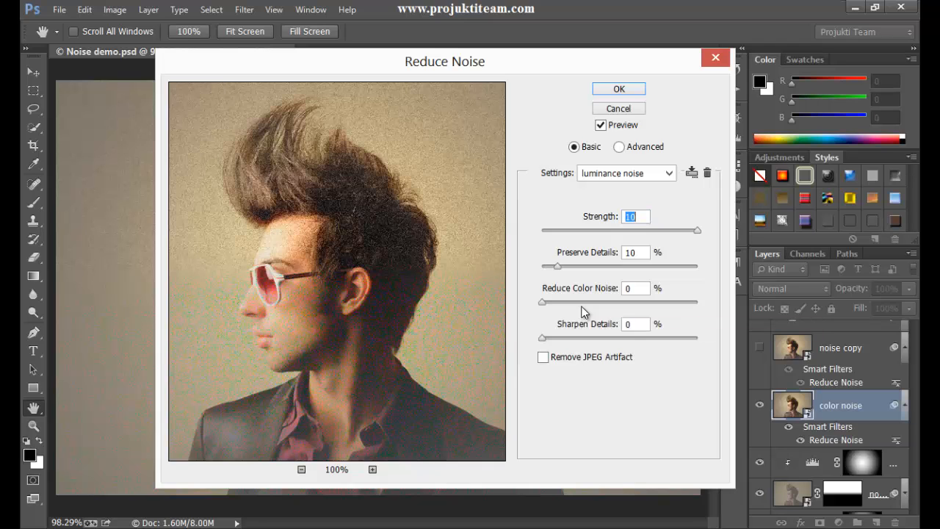
pyautogui.click(373, 469)
pyautogui.moveTo(315, 267); pyautogui.dragTo(373, 267)
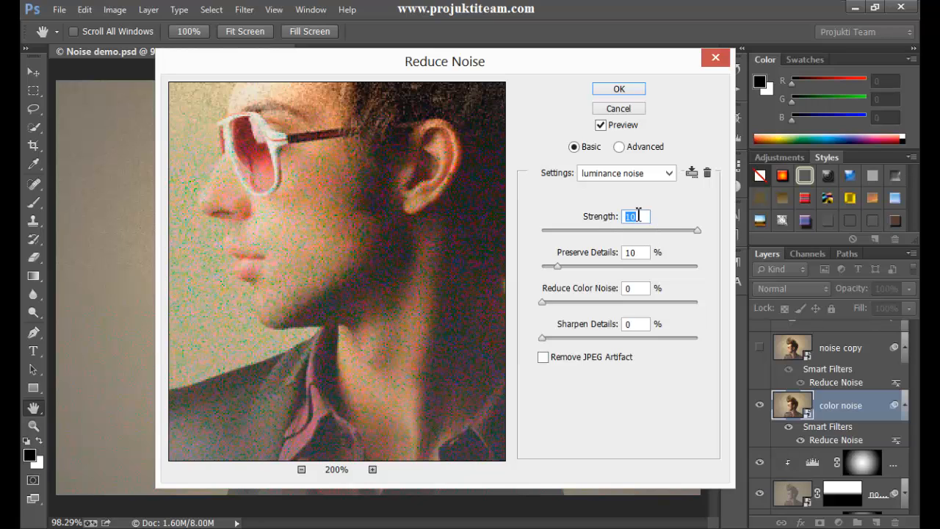
pyautogui.moveTo(697, 232); pyautogui.dragTo(525, 238)
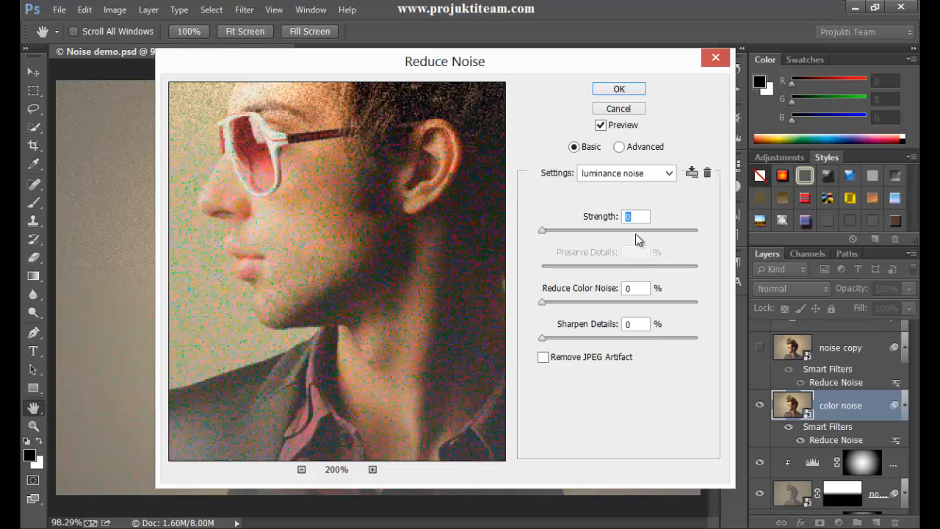
# Raise Reduce Color Noise to 100% while checking the face in the preview.
pyautogui.moveTo(441, 329)
pyautogui.mouseDown()
pyautogui.moveTo(361, 225)
pyautogui.moveTo(438, 323)
pyautogui.mouseUp()
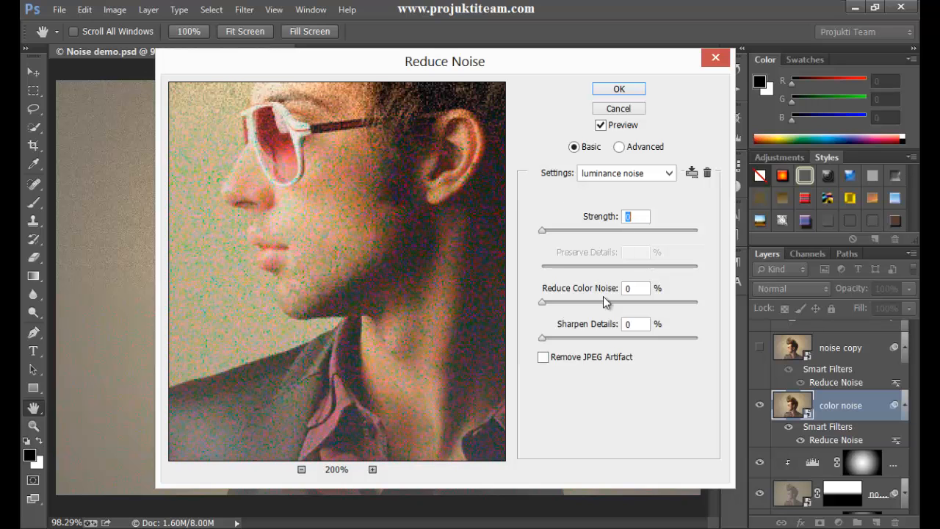
pyautogui.moveTo(543, 302); pyautogui.dragTo(622, 309)
pyautogui.moveTo(404, 309); pyautogui.dragTo(367, 298)
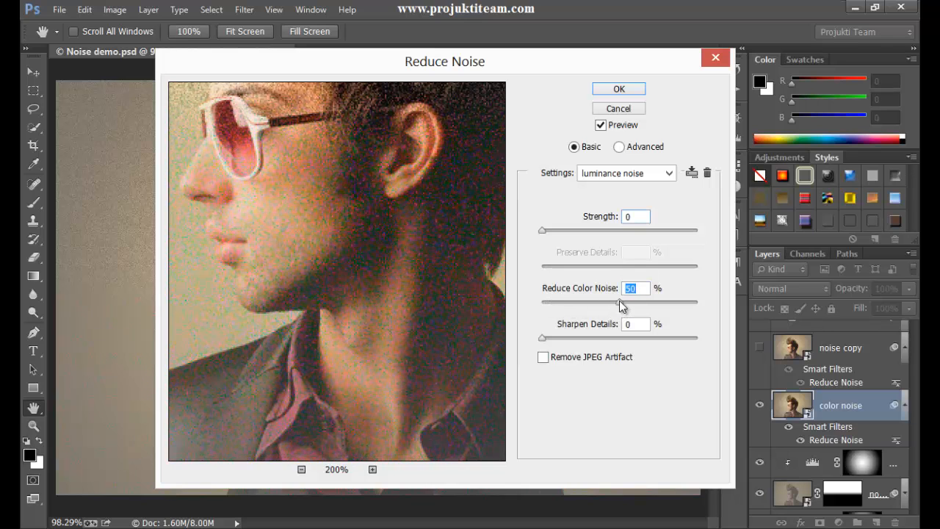
pyautogui.moveTo(619, 301); pyautogui.dragTo(669, 302)
pyautogui.moveTo(352, 268); pyautogui.dragTo(453, 294)
pyautogui.moveTo(375, 323); pyautogui.dragTo(391, 178)
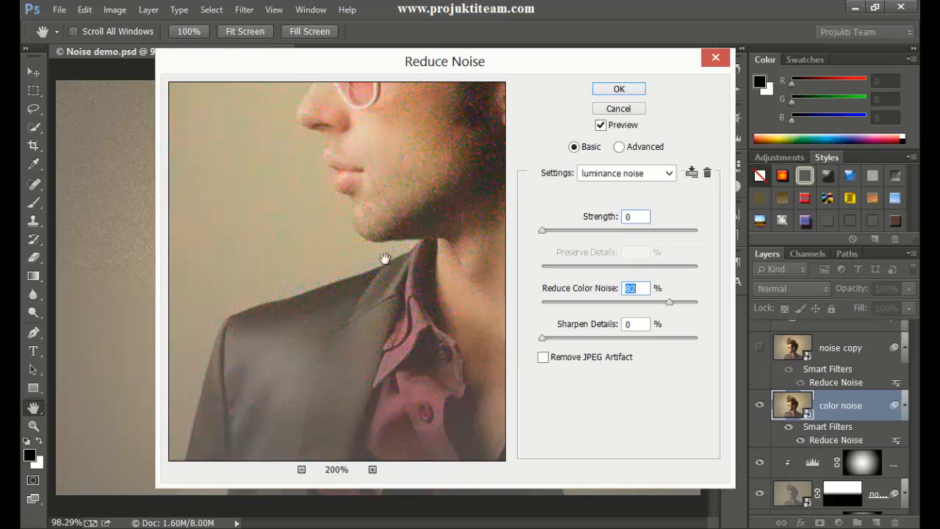
pyautogui.moveTo(397, 293); pyautogui.dragTo(227, 276)
pyautogui.click(312, 233)
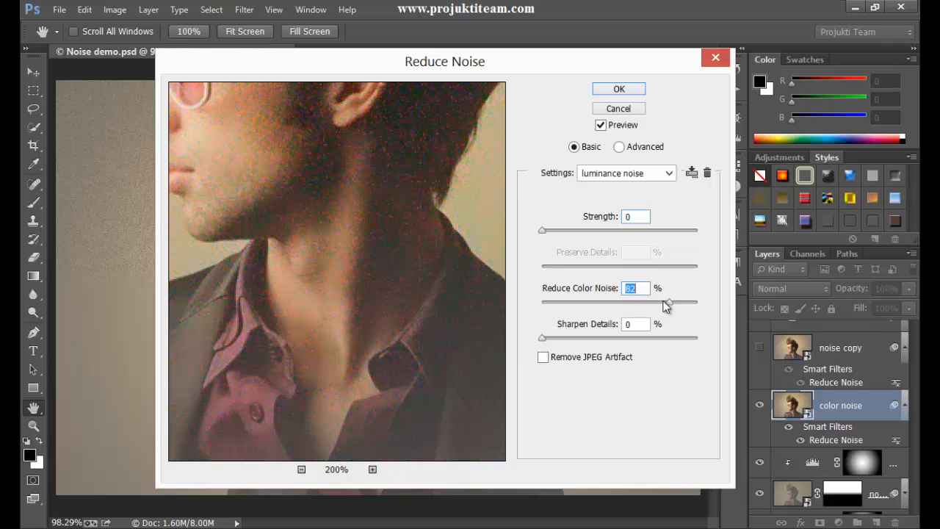
pyautogui.moveTo(671, 307); pyautogui.dragTo(715, 308)
# Pan around the preview to inspect the face, neck and jacket for remaining colour noise.
pyautogui.click(330, 160)
pyautogui.moveTo(330, 160); pyautogui.dragTo(478, 204)
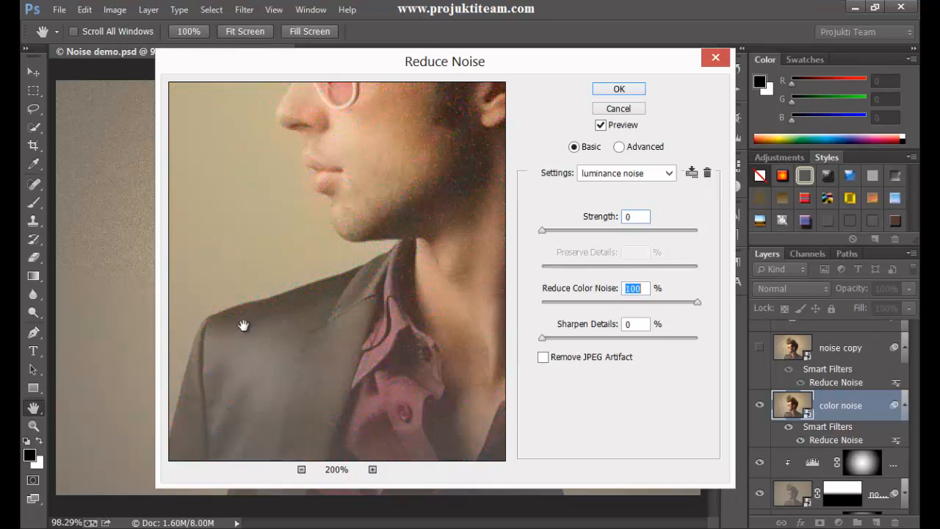
pyautogui.moveTo(243, 325); pyautogui.dragTo(390, 325)
pyautogui.moveTo(384, 272); pyautogui.dragTo(244, 354)
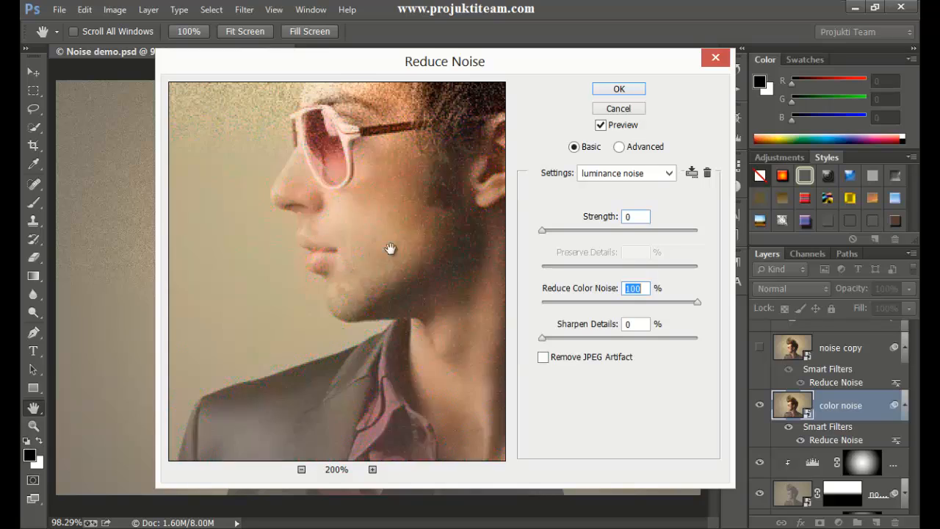
pyautogui.moveTo(390, 251); pyautogui.dragTo(288, 297)
pyautogui.moveTo(391, 356); pyautogui.dragTo(315, 239)
pyautogui.moveTo(390, 263)
pyautogui.mouseDown()
pyautogui.moveTo(321, 254)
pyautogui.moveTo(384, 252)
pyautogui.mouseUp()
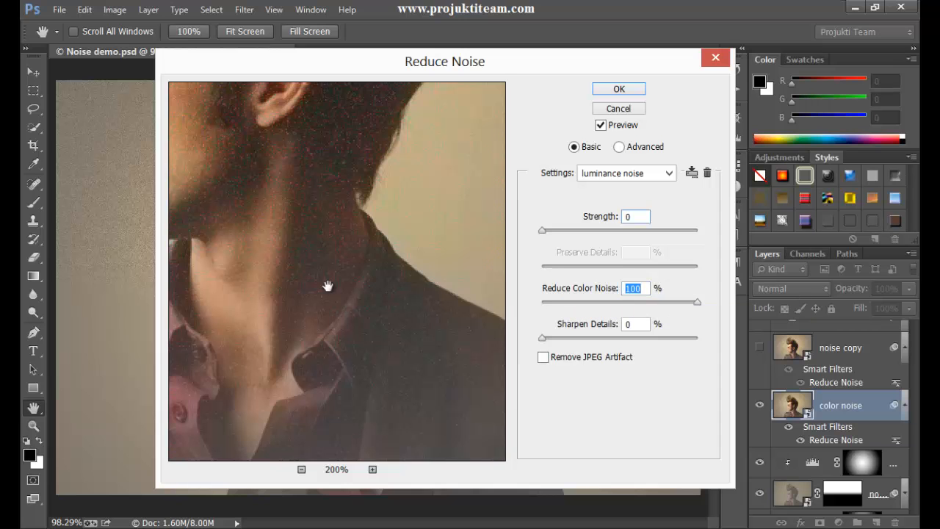
pyautogui.moveTo(330, 284); pyautogui.dragTo(333, 236)
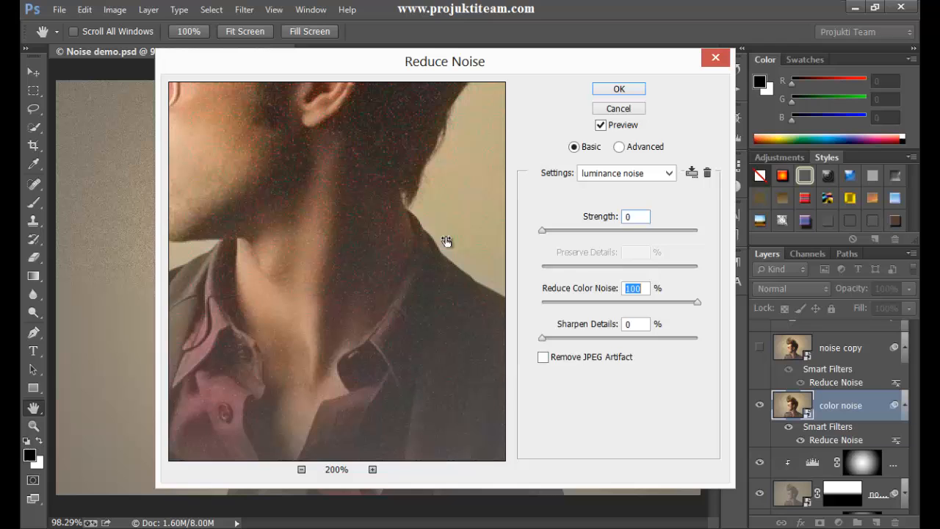
# Save the current settings as a new filter preset named color noise.
pyautogui.click(692, 175)
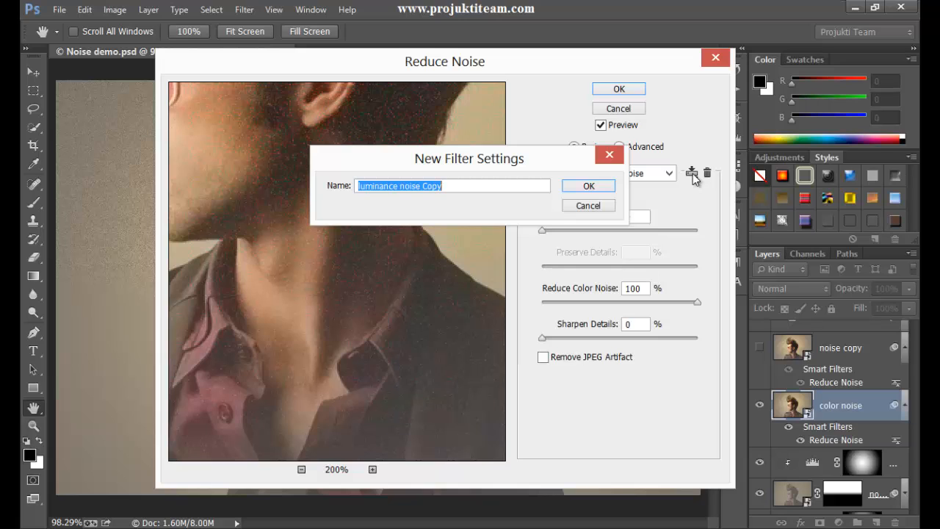
pyautogui.write('color noise')
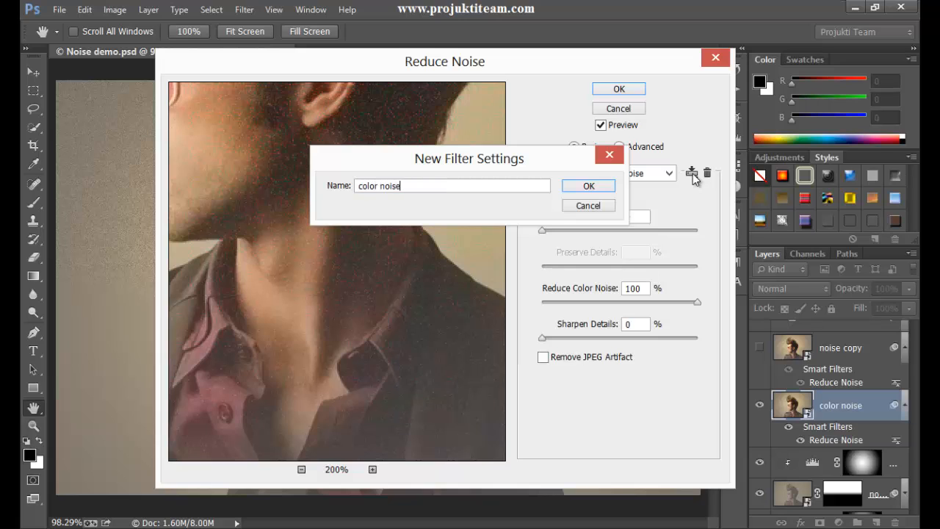
pyautogui.click(597, 184)
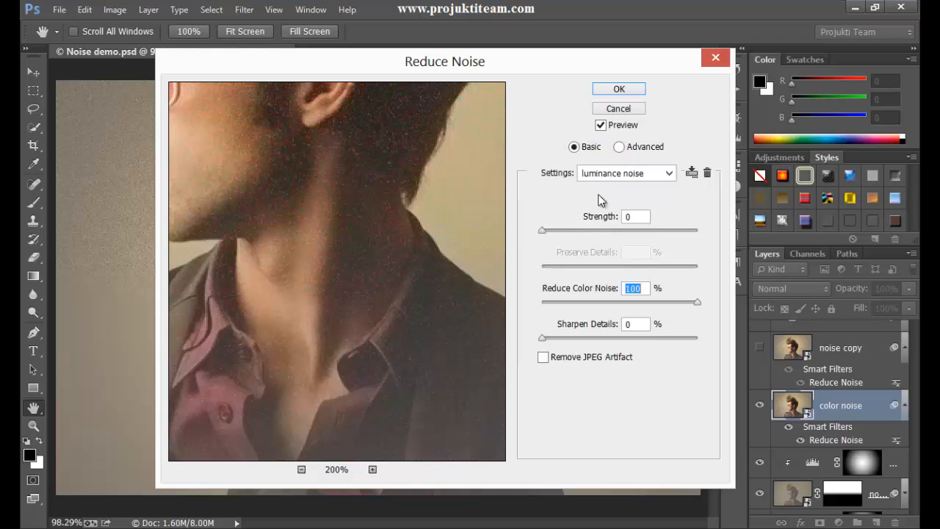
# Select the color noise preset and apply the Reduce Noise filter.
pyautogui.click(640, 178)
pyautogui.click(635, 225)
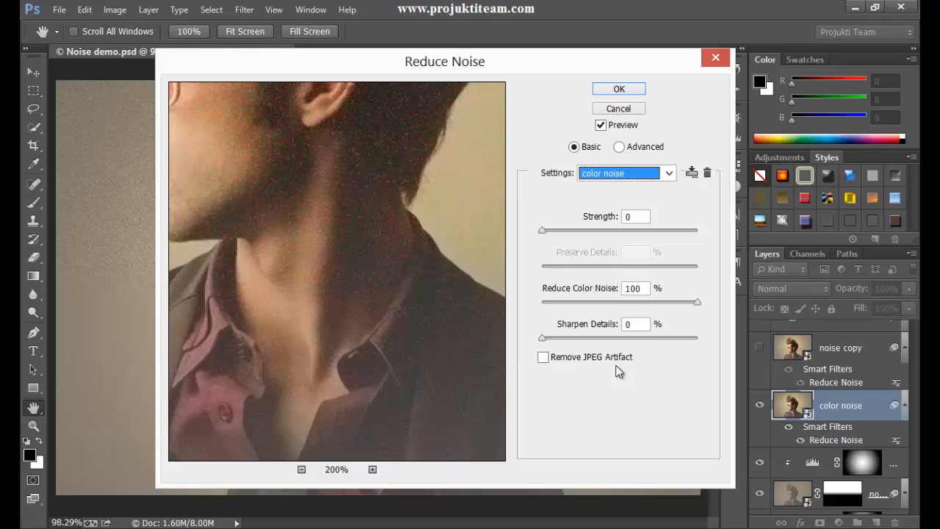
pyautogui.click(544, 358)
pyautogui.click(544, 358)
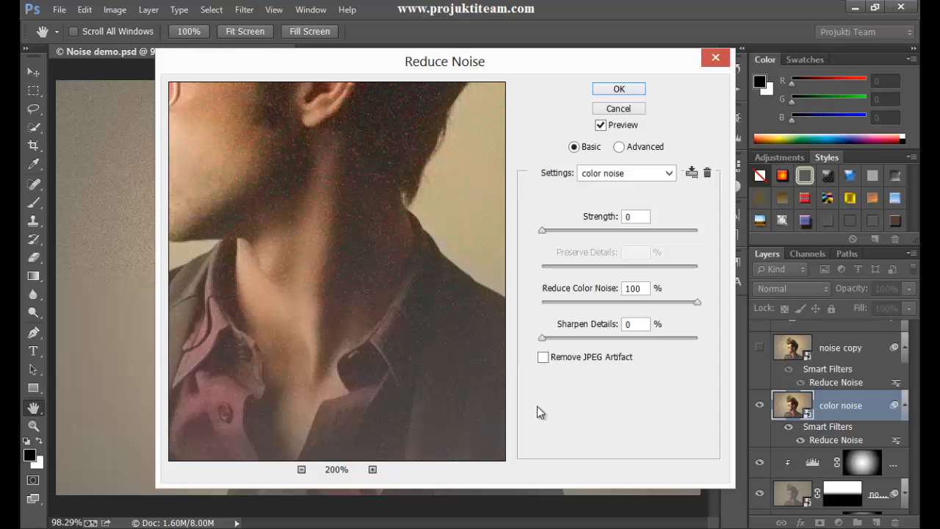
pyautogui.click(616, 89)
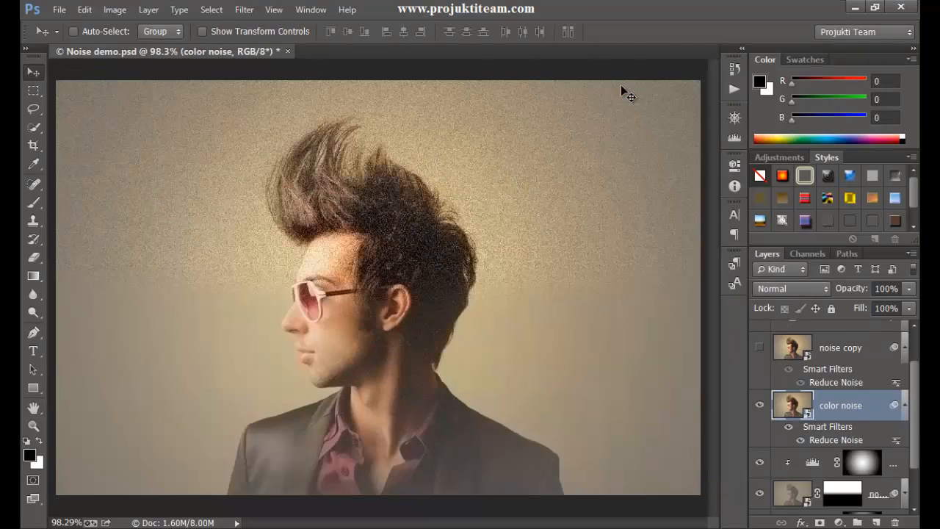